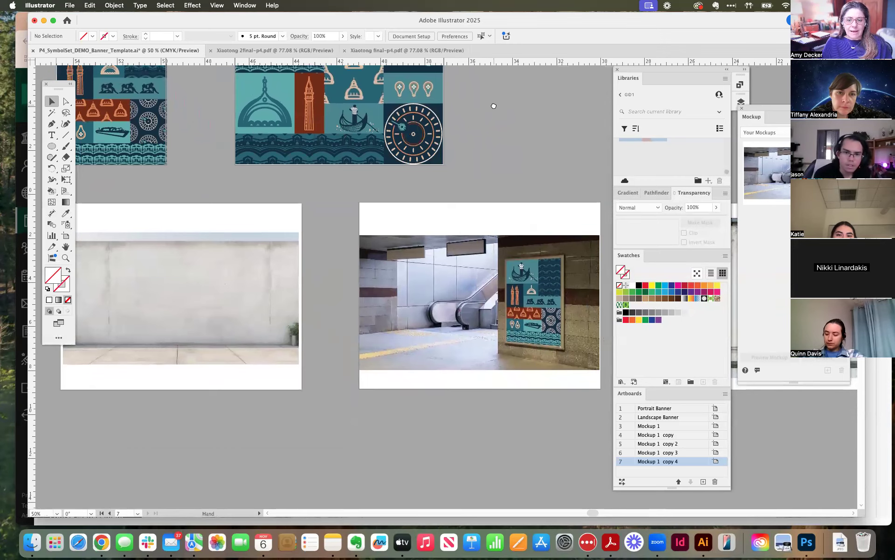
# Close the Mockup panel and the Libraries panel group so the banner and mockup artboards are unobstructed.
pyautogui.moveTo(560, 152); pyautogui.dragTo(563, 153)
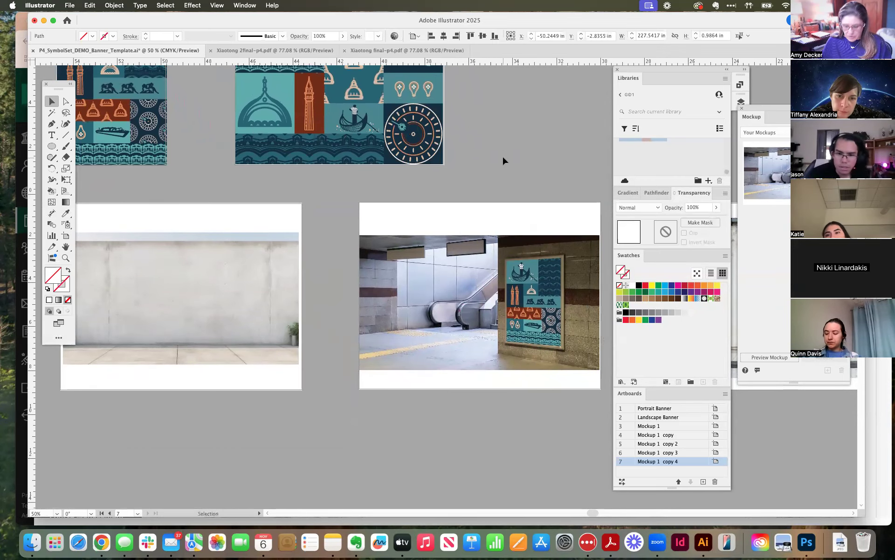
pyautogui.press('super+minus')
pyautogui.press('super+minus')
pyautogui.click(450, 151)
pyautogui.moveTo(523, 160); pyautogui.dragTo(358, 104)
pyautogui.moveTo(350, 144); pyautogui.dragTo(433, 123)
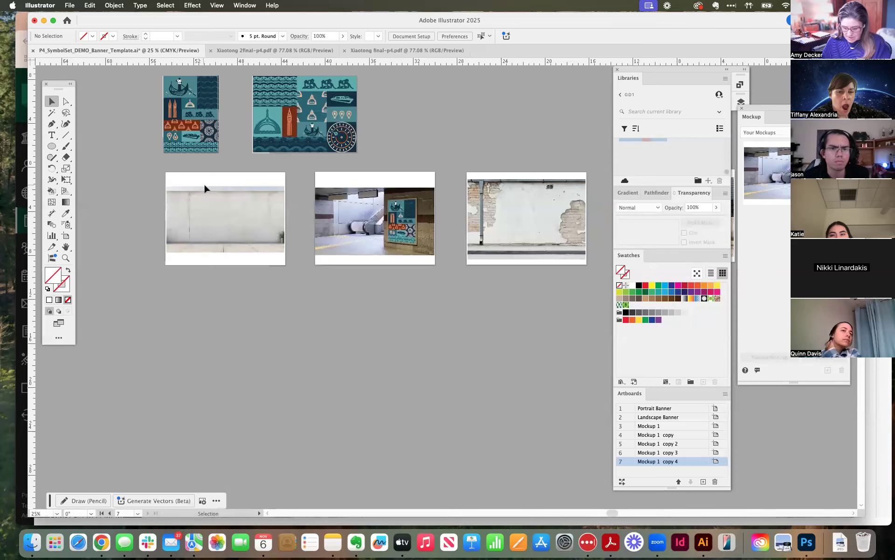
pyautogui.press('super+equal')
pyautogui.press('super+equal')
pyautogui.moveTo(264, 337); pyautogui.dragTo(407, 476)
pyautogui.moveTo(744, 118); pyautogui.dragTo(490, 136)
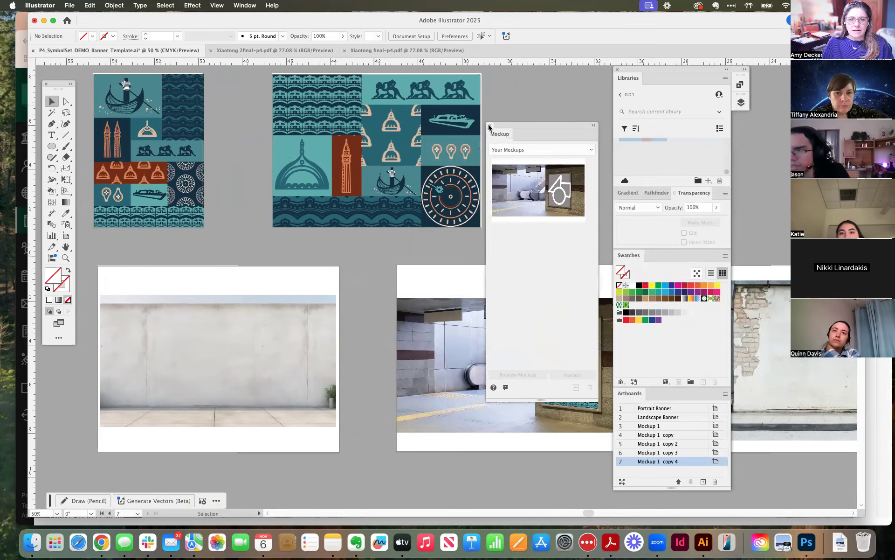
pyautogui.click(490, 125)
pyautogui.click(618, 69)
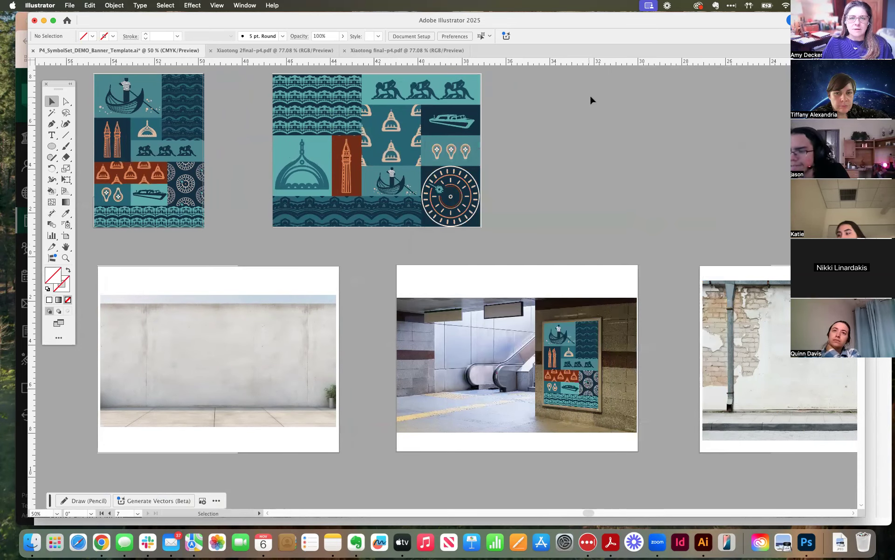
# Duplicate the portrait and landscape banners together into the empty area below the mockup artboards.
pyautogui.moveTo(524, 163)
pyautogui.mouseDown()
pyautogui.moveTo(596, 157)
pyautogui.moveTo(538, 158)
pyautogui.mouseUp()
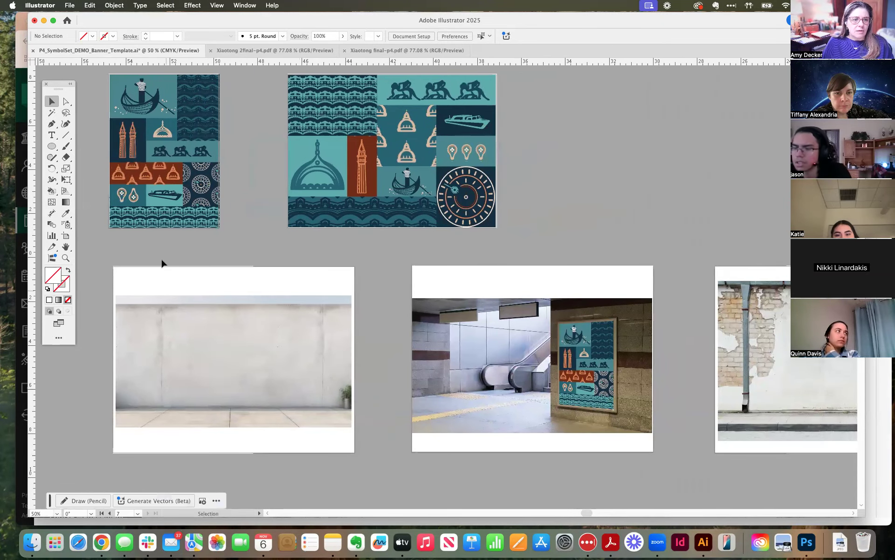
pyautogui.click(159, 155)
pyautogui.press('super+minus')
pyautogui.moveTo(281, 232); pyautogui.dragTo(67, 105)
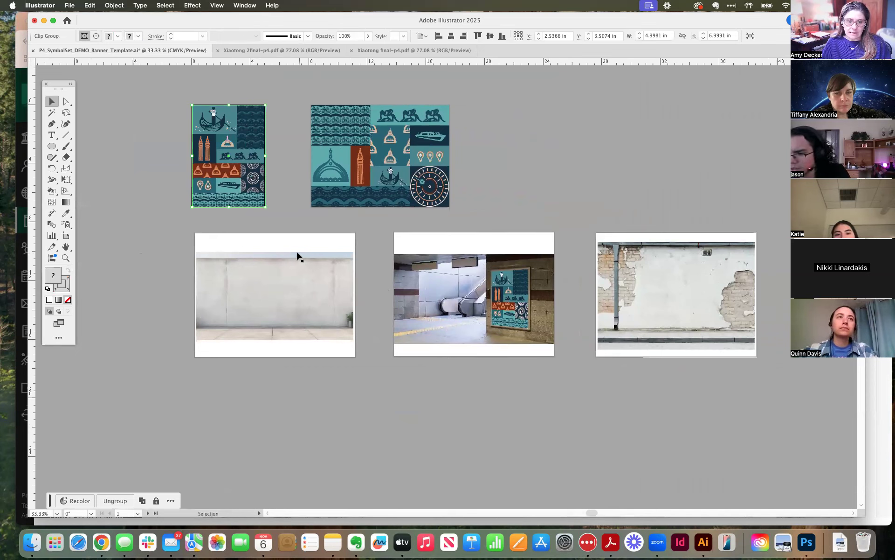
pyautogui.click(281, 239)
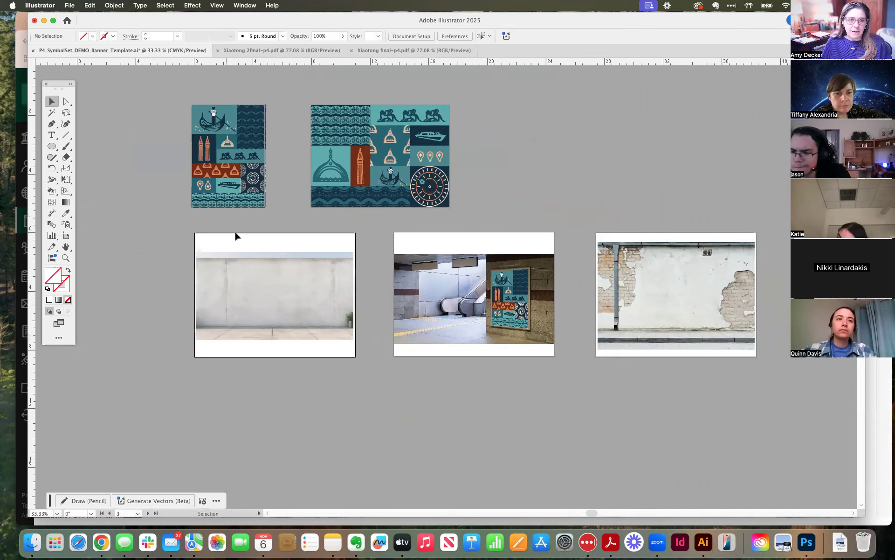
pyautogui.moveTo(661, 274); pyautogui.dragTo(740, 273)
pyautogui.moveTo(425, 296); pyautogui.dragTo(553, 295)
pyautogui.click(260, 151)
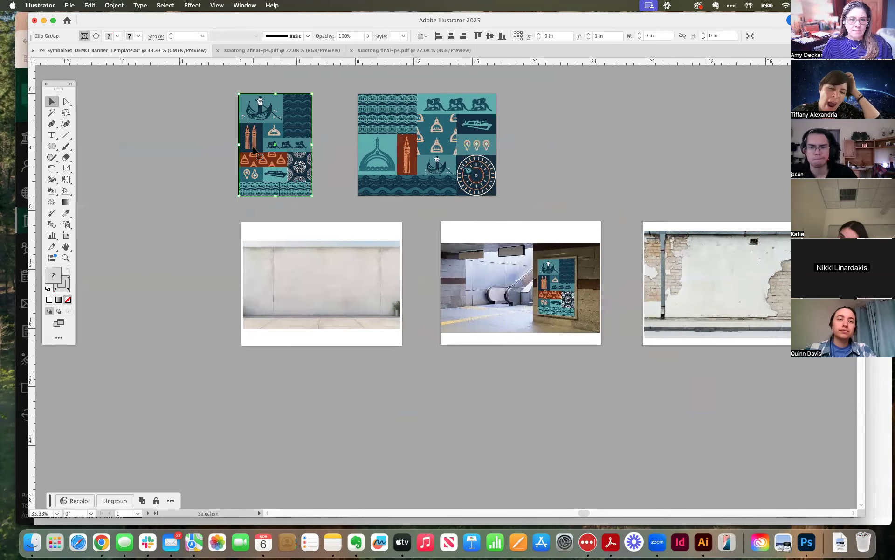
pyautogui.keyDown('shift'); pyautogui.click(390, 156); pyautogui.keyUp('shift')
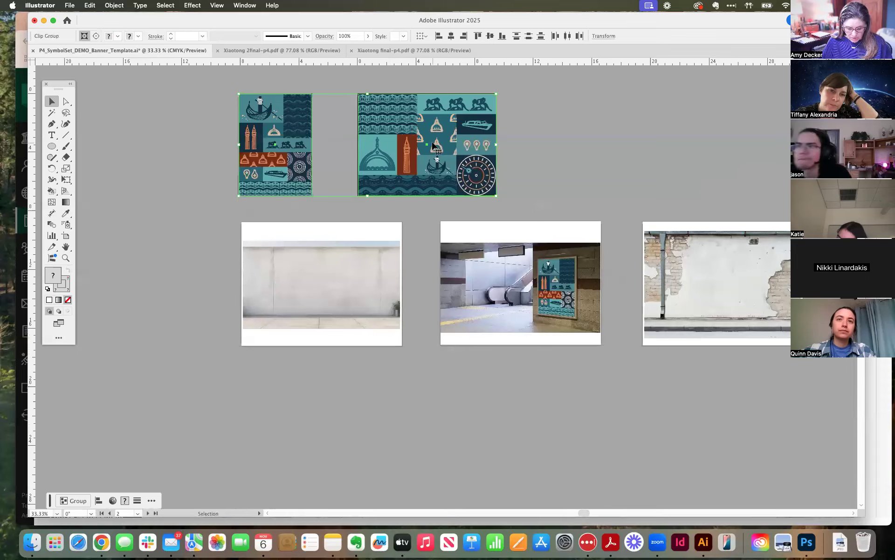
pyautogui.moveTo(433, 146); pyautogui.dragTo(439, 421)
pyautogui.click(598, 418)
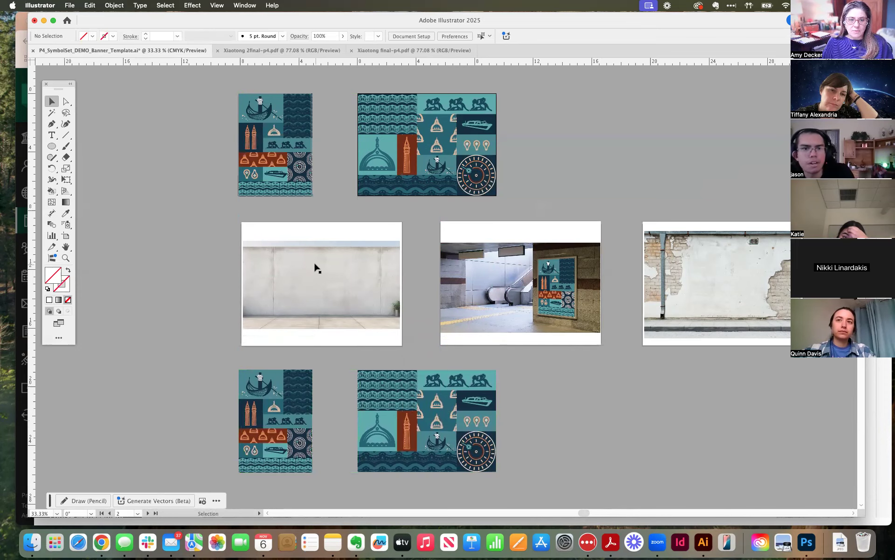
# Move the portrait banner copy well to the right of the landscape copy, below the brick wall mockup.
pyautogui.scroll(-4, 317, 268)
pyautogui.press('super+equal')
pyautogui.press('super+equal')
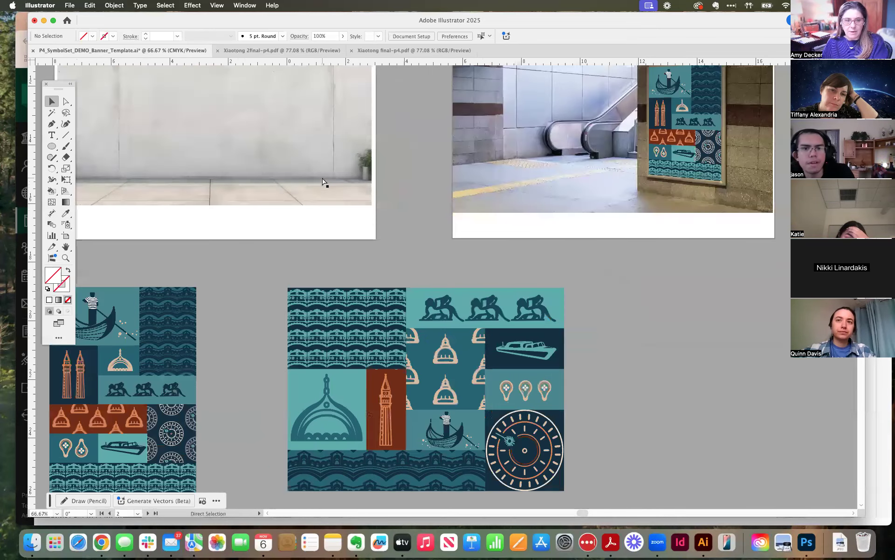
pyautogui.hscroll(-6, 300, 226)
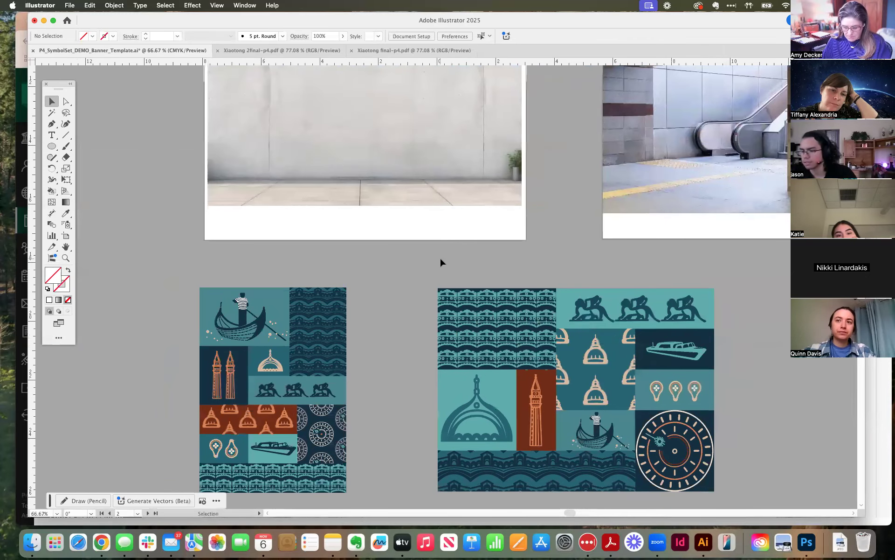
pyautogui.press('super+minus')
pyautogui.press('super+minus')
pyautogui.moveTo(336, 324); pyautogui.dragTo(702, 325)
# Leave isolation mode and move the landscape banner copy directly beneath the concrete wall artboard.
pyautogui.doubleClick(489, 342)
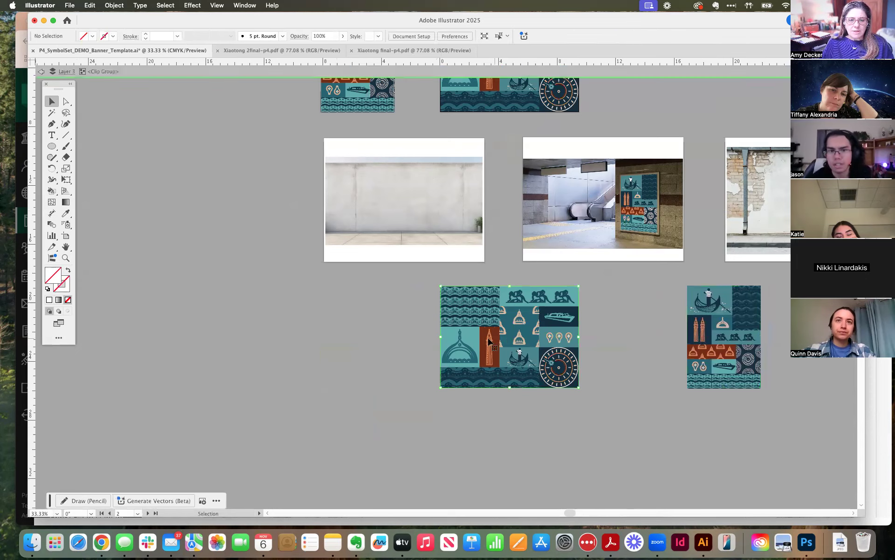
pyautogui.doubleClick(390, 331)
pyautogui.moveTo(493, 325); pyautogui.dragTo(380, 312)
# Create a mockup from the concrete wall photo and the landscape banner copy.
pyautogui.click(397, 209)
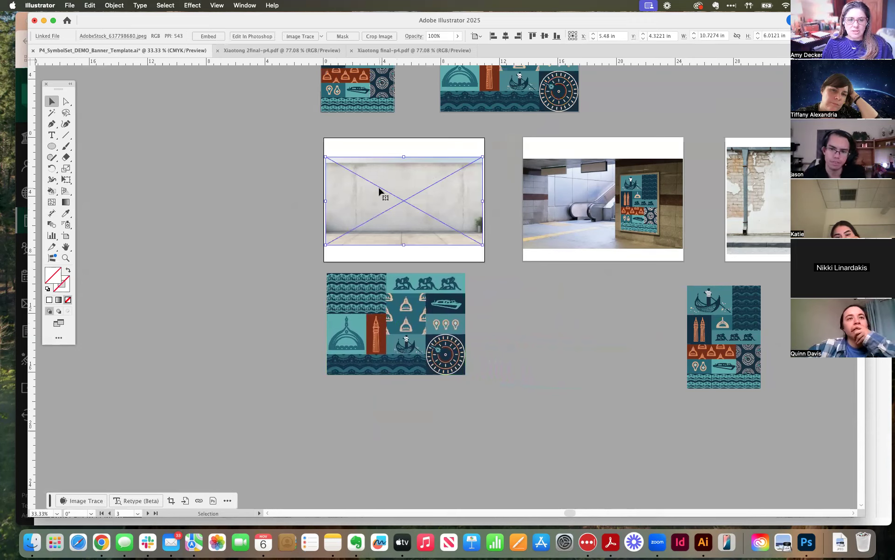
pyautogui.keyDown('shift'); pyautogui.click(387, 314); pyautogui.keyUp('shift')
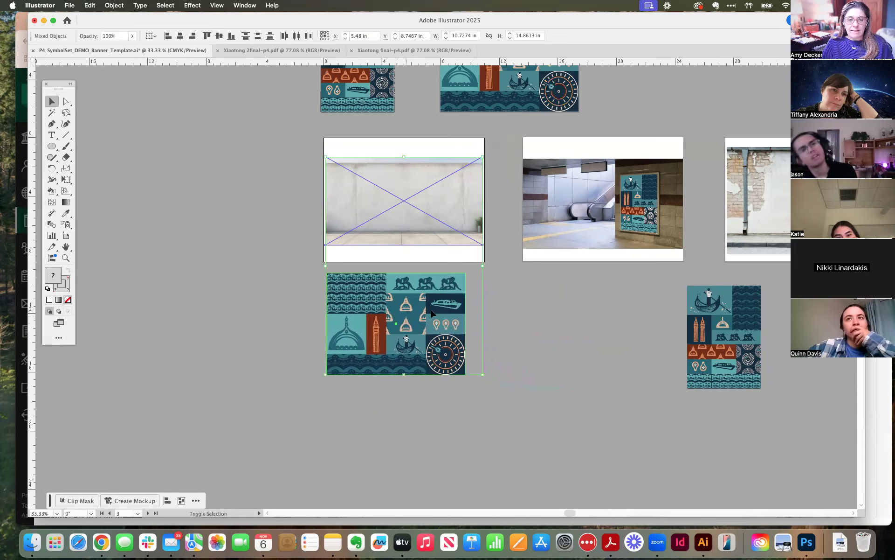
pyautogui.click(119, 7)
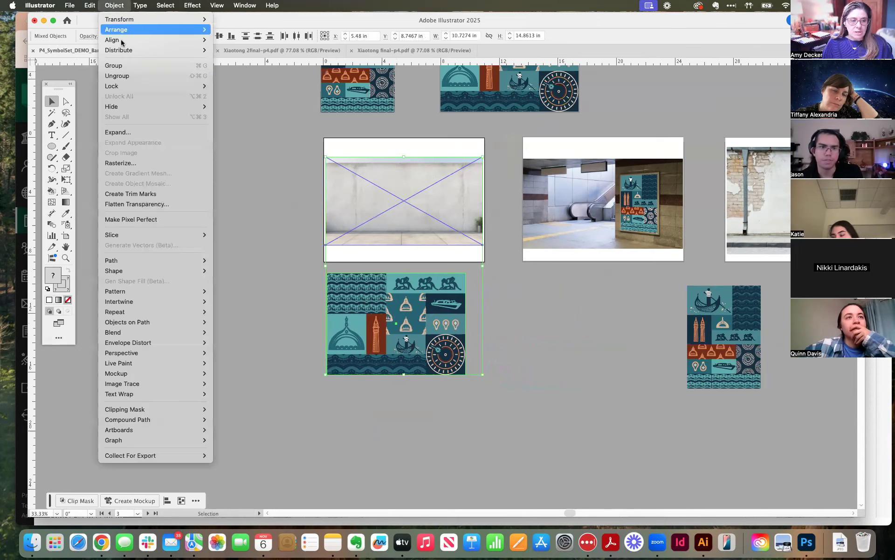
pyautogui.moveTo(136, 374)
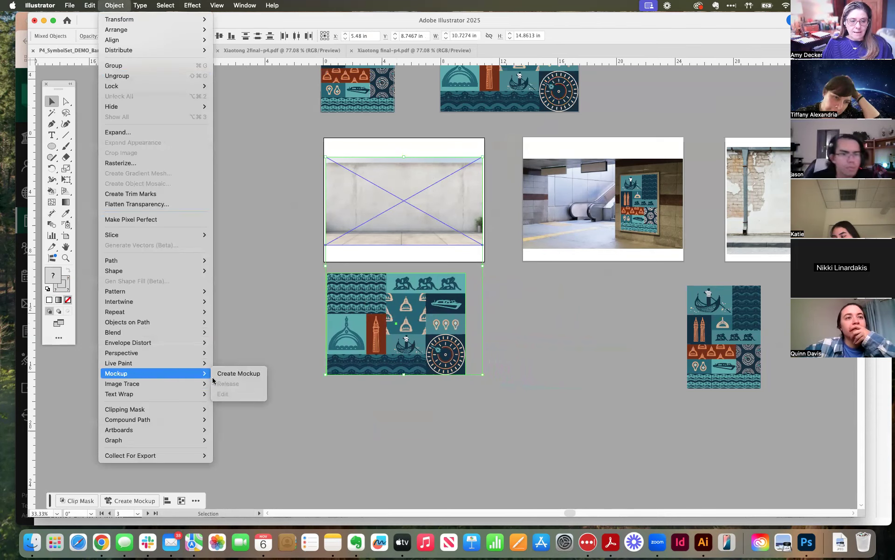
pyautogui.click(238, 373)
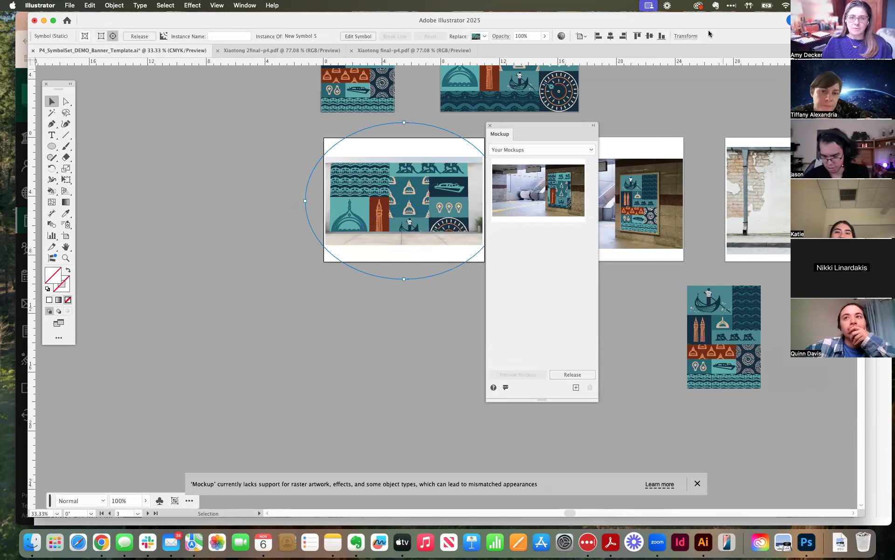
# Reposition the Mockup panel so it sits clear of the concrete wall mockup.
pyautogui.moveTo(537, 123); pyautogui.dragTo(556, 124)
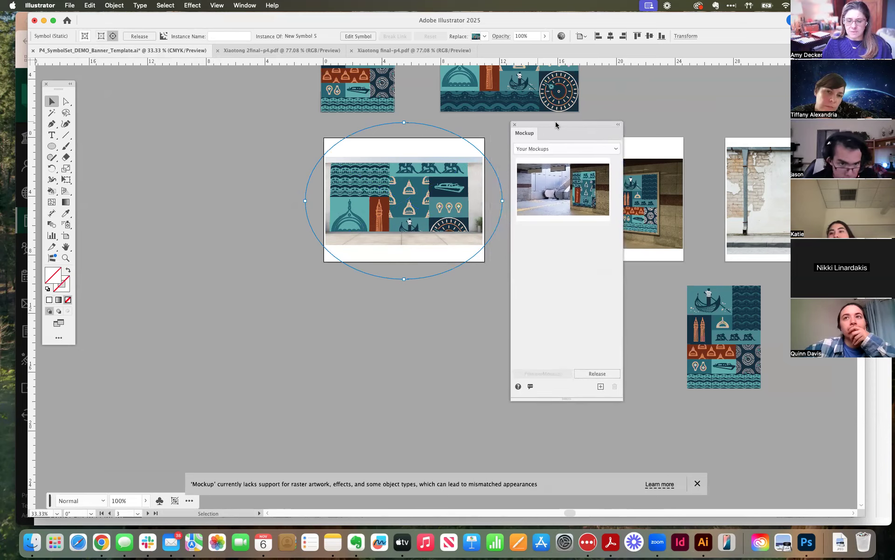
pyautogui.press('super+equal')
pyautogui.press('space')
pyautogui.moveTo(260, 167); pyautogui.dragTo(126, 146)
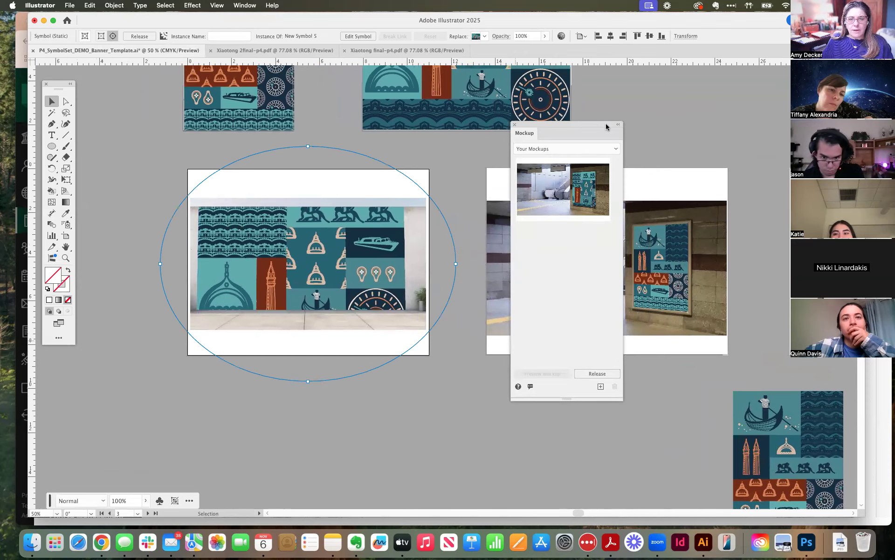
pyautogui.moveTo(580, 122); pyautogui.dragTo(557, 138)
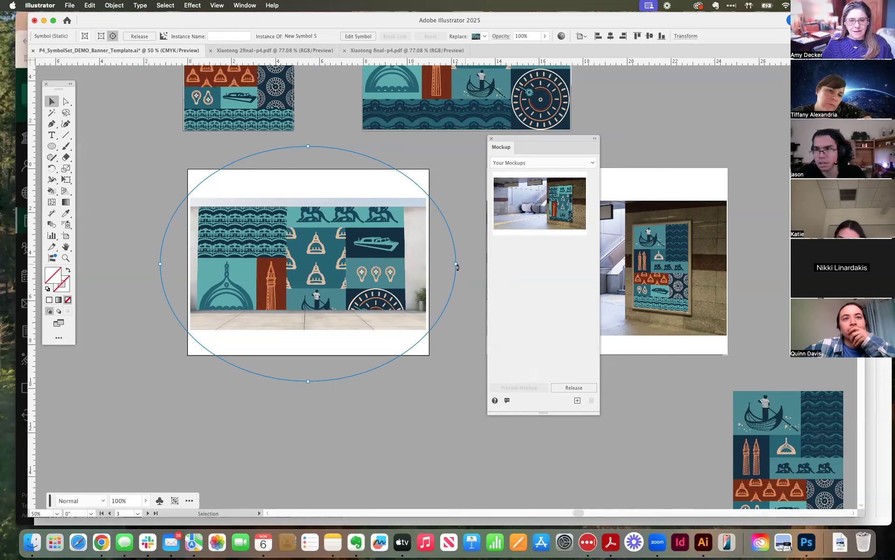
# Try narrowing the banner artwork on the concrete wall without keeping its proportions, and undo the change.
pyautogui.moveTo(439, 264); pyautogui.dragTo(364, 263)
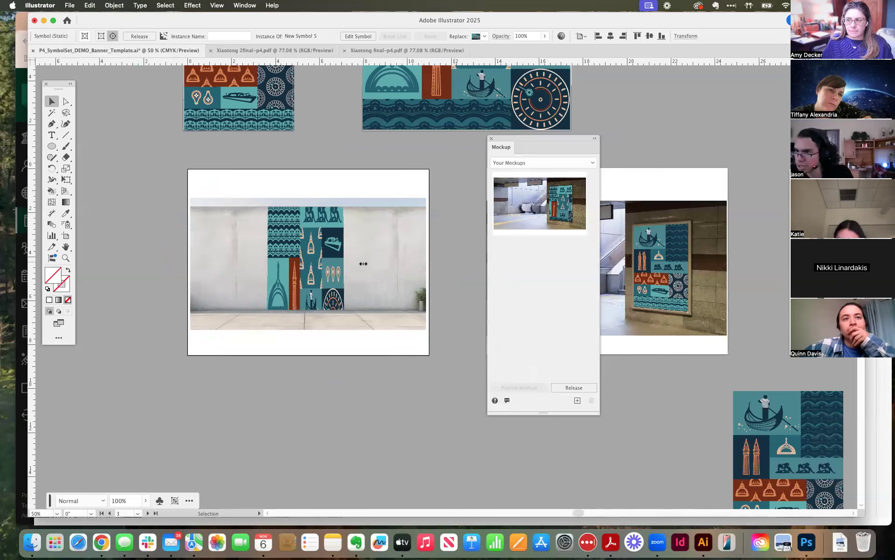
pyautogui.press('a')
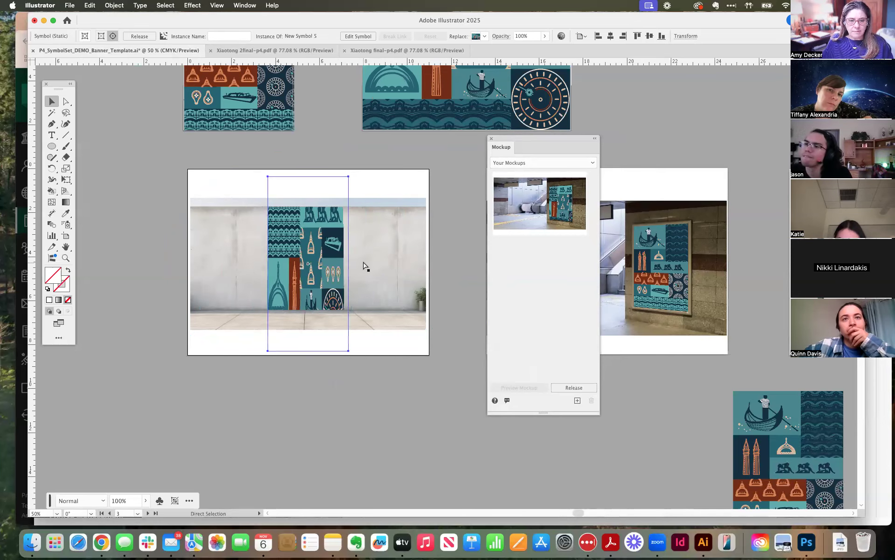
pyautogui.press('super+z')
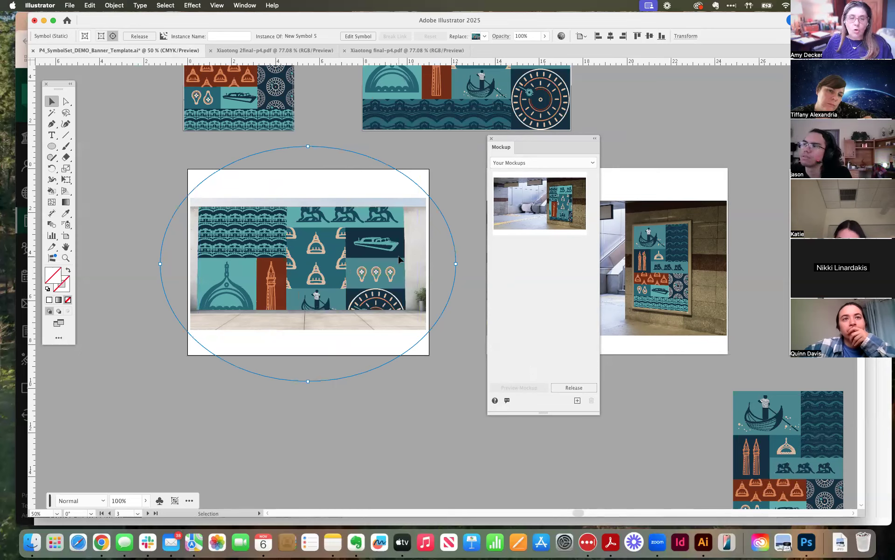
# Scale the landscape banner down proportionally and position it so the whole design fits within the concrete wall.
pyautogui.moveTo(456, 264); pyautogui.dragTo(411, 275)
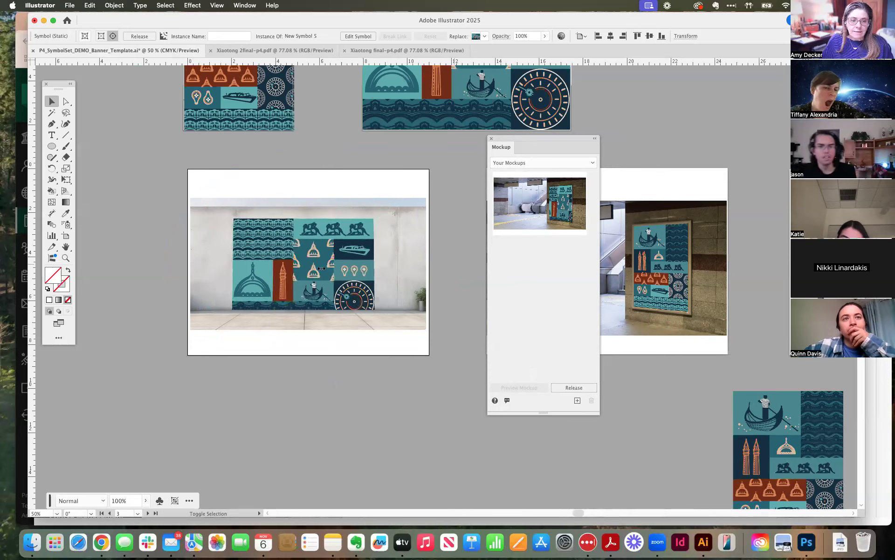
pyautogui.moveTo(321, 271)
pyautogui.mouseDown()
pyautogui.moveTo(327, 250)
pyautogui.moveTo(327, 259)
pyautogui.mouseUp()
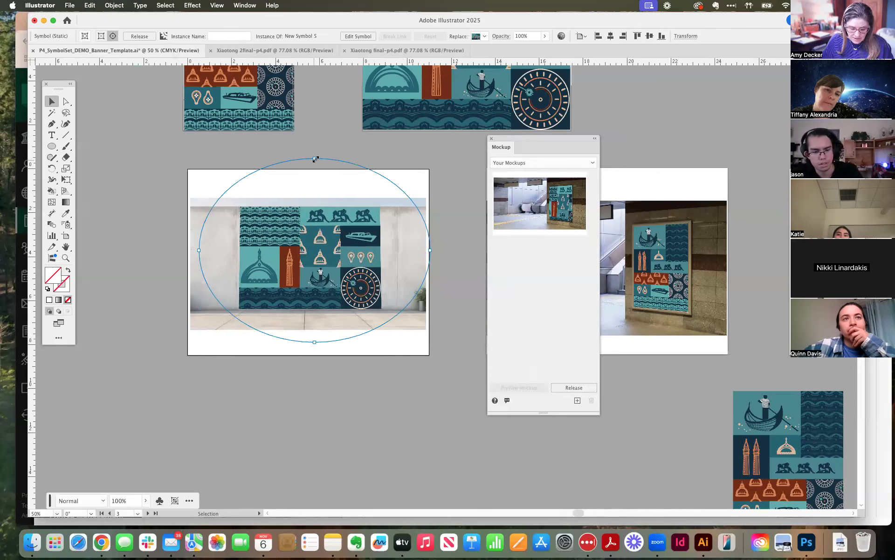
pyautogui.moveTo(312, 164); pyautogui.dragTo(306, 172)
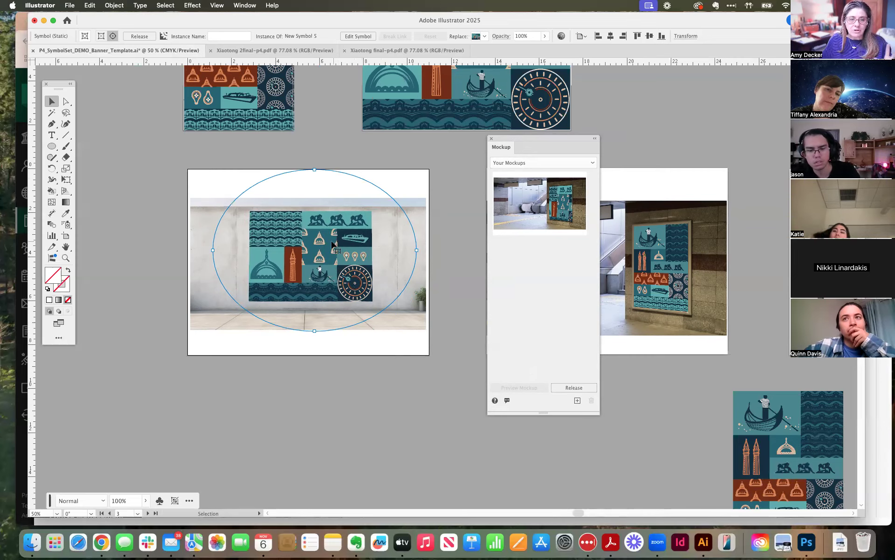
pyautogui.moveTo(334, 258); pyautogui.dragTo(323, 265)
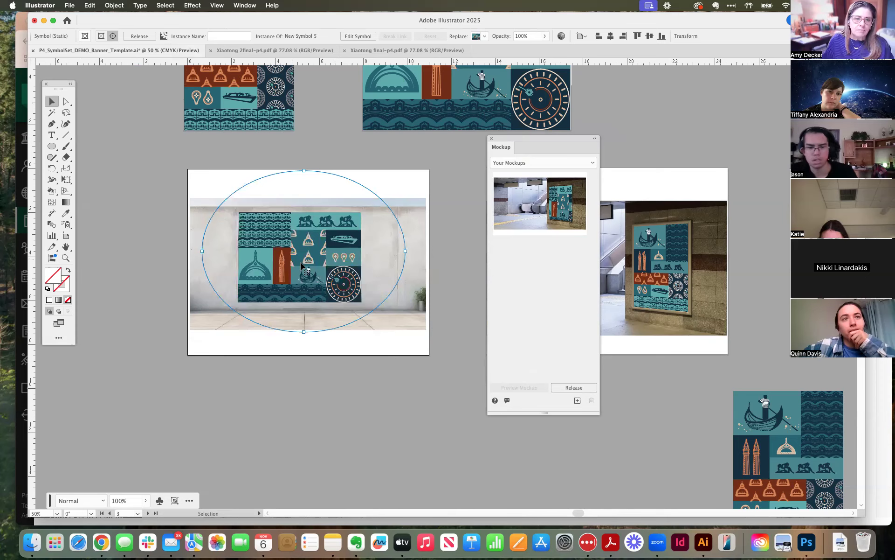
pyautogui.moveTo(308, 264)
pyautogui.mouseDown()
pyautogui.moveTo(328, 266)
pyautogui.moveTo(321, 265)
pyautogui.mouseUp()
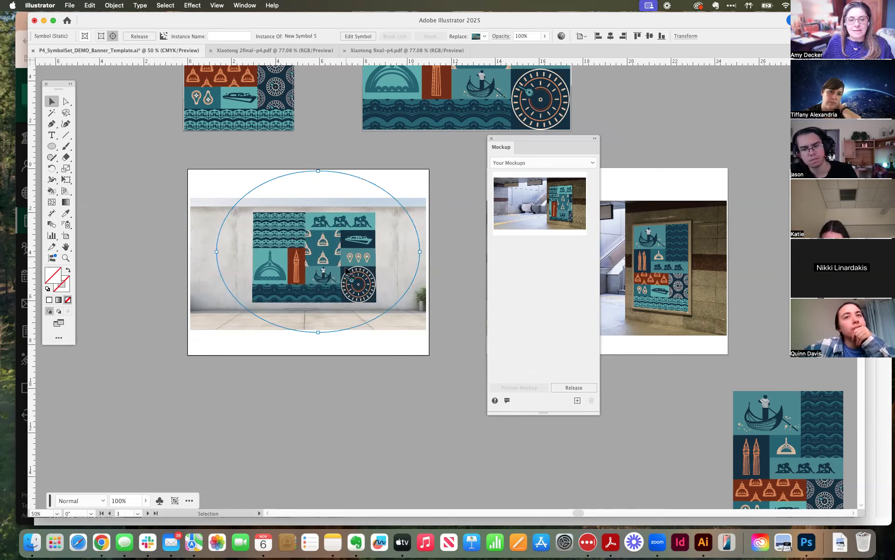
pyautogui.click(438, 280)
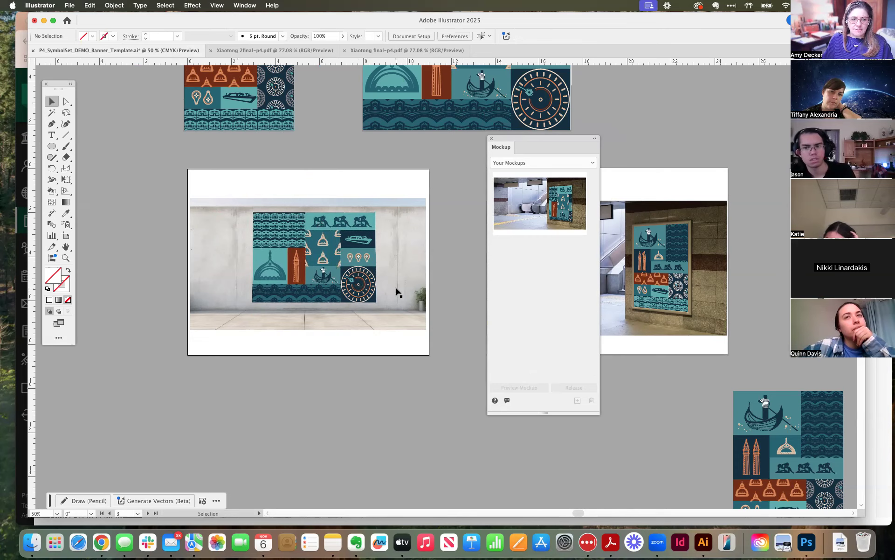
# Try shifting the mockup on the concrete wall artboard, and undo the recent moves.
pyautogui.moveTo(303, 268); pyautogui.dragTo(303, 265)
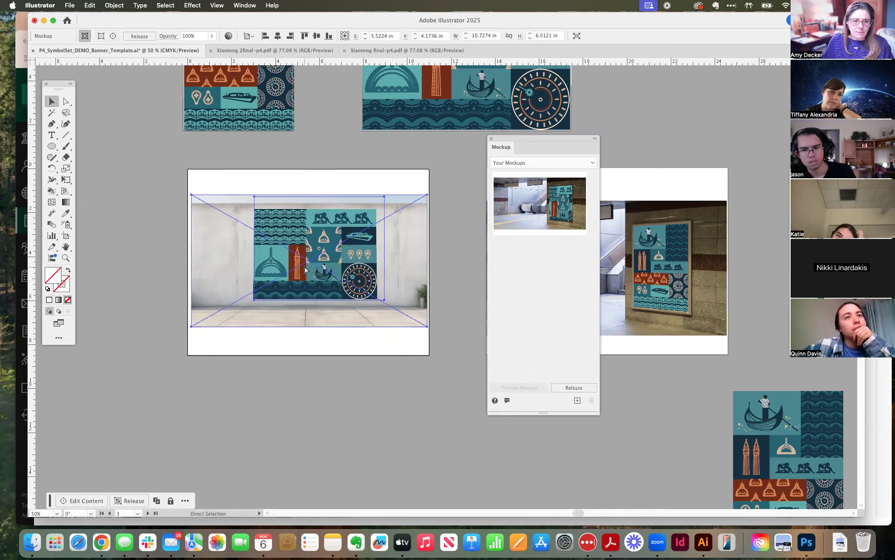
pyautogui.moveTo(347, 293); pyautogui.dragTo(346, 296)
pyautogui.press('super+z')
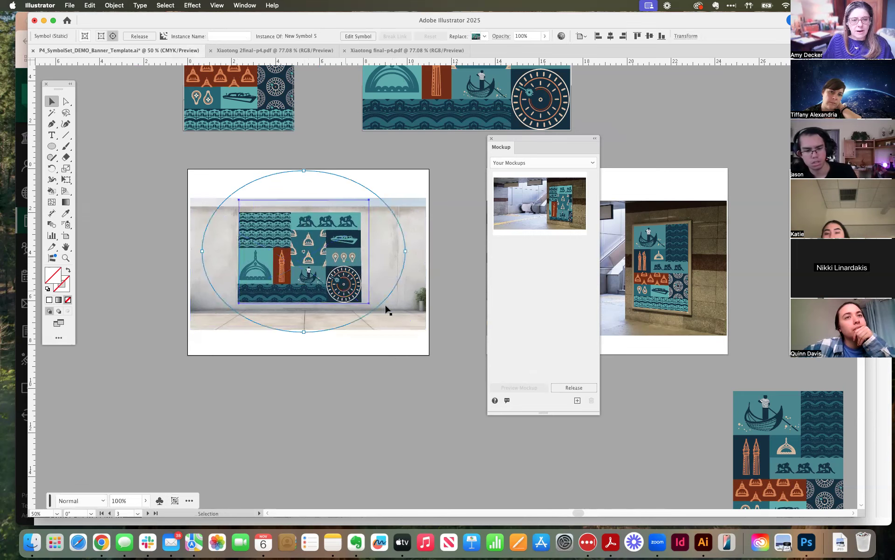
# Reposition the landscape banner near the middle of the concrete wall and deselect the mockup.
pyautogui.moveTo(308, 270); pyautogui.dragTo(319, 263)
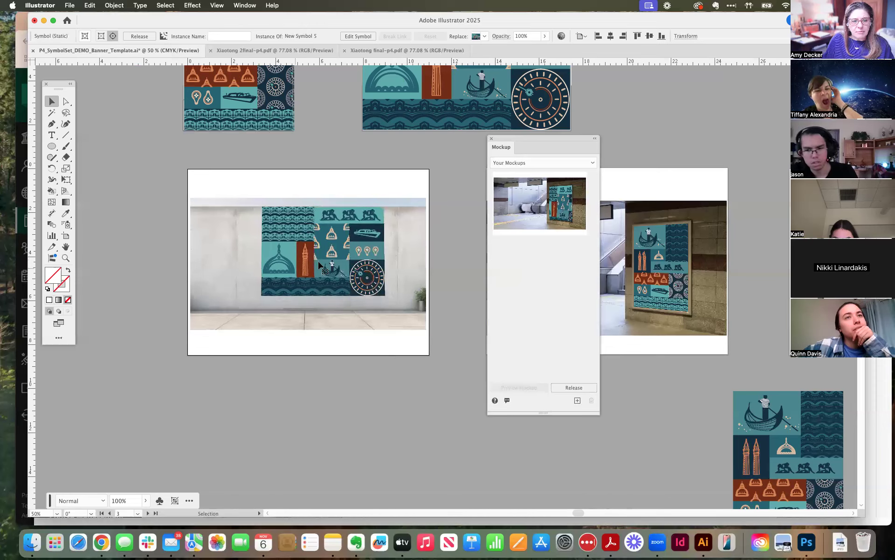
pyautogui.moveTo(318, 272); pyautogui.dragTo(303, 270)
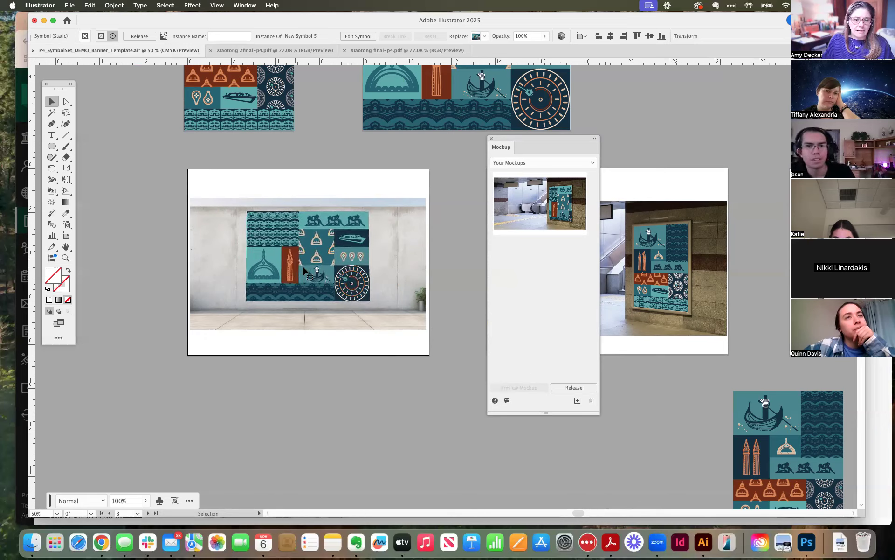
pyautogui.click(458, 304)
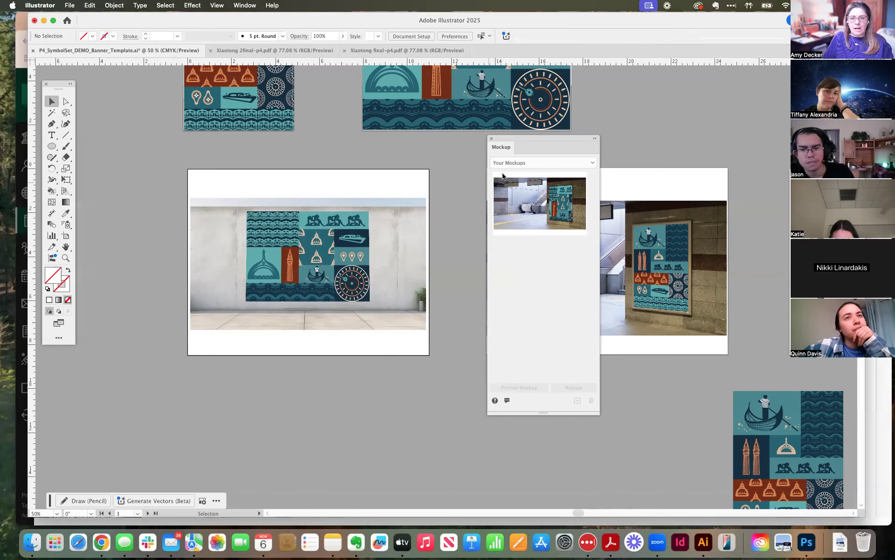
# Move the Mockup panel clear of the artboards and select the subway station poster mockup.
pyautogui.moveTo(560, 141); pyautogui.dragTo(333, 380)
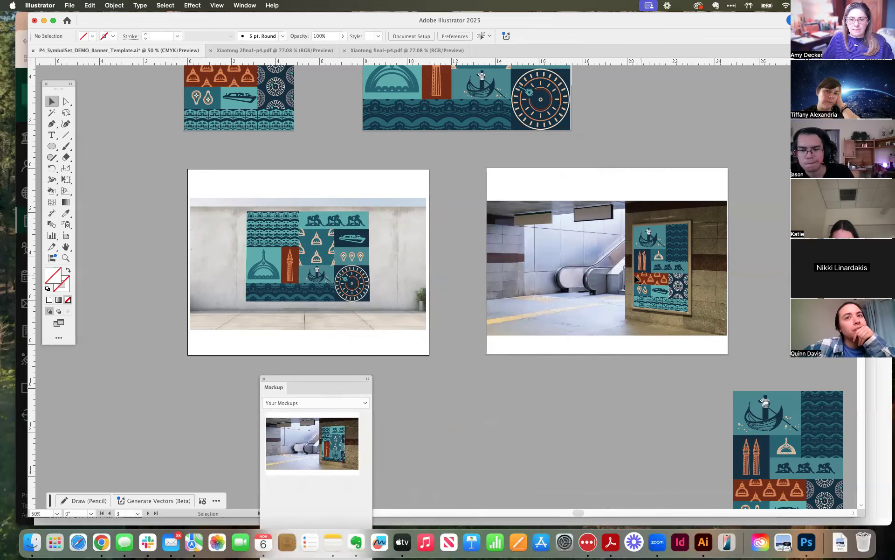
pyautogui.moveTo(564, 394); pyautogui.dragTo(333, 345)
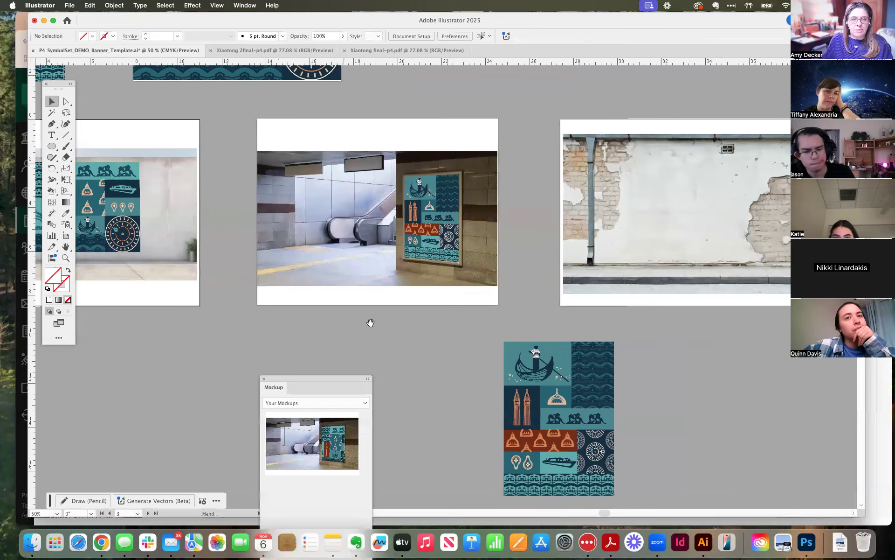
pyautogui.click(430, 216)
pyautogui.moveTo(323, 377); pyautogui.dragTo(624, 75)
pyautogui.moveTo(627, 158)
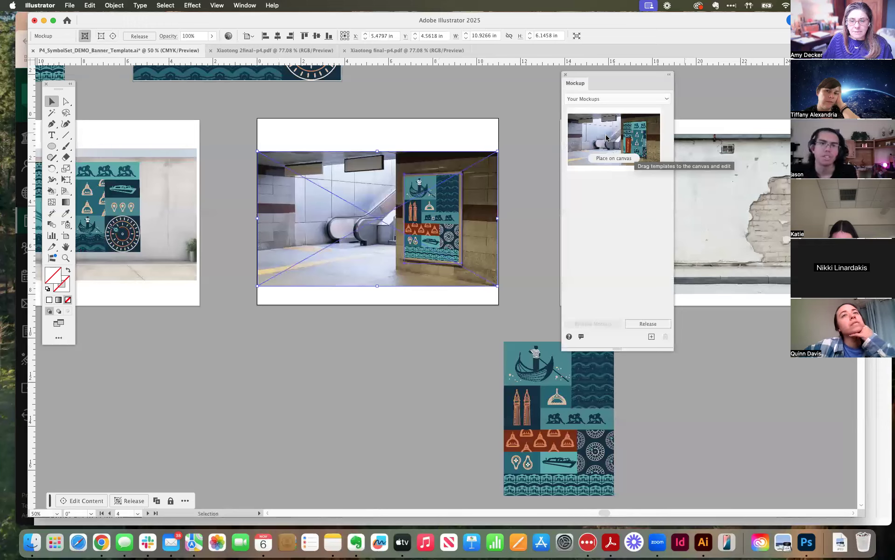
# Browse the Apparel and Branding Graphics mockup templates, and return to the Your Mockups category.
pyautogui.click(581, 98)
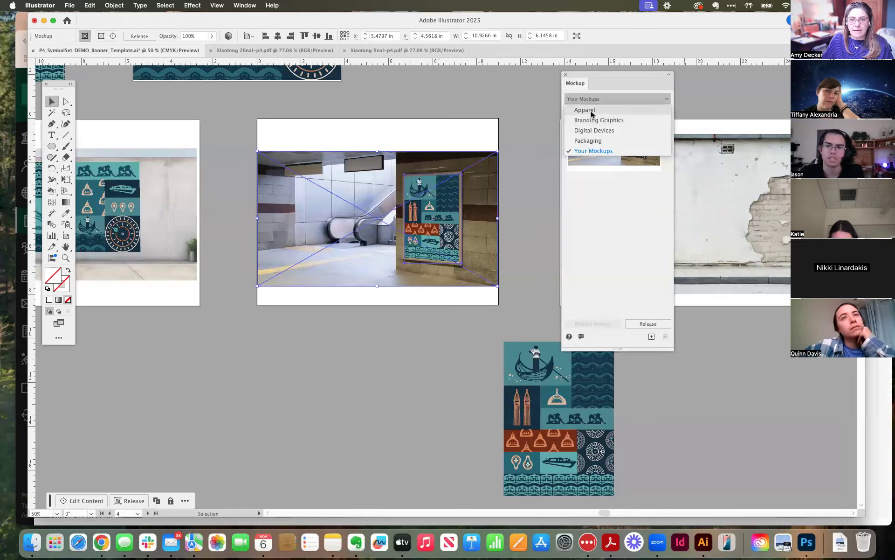
pyautogui.click(586, 114)
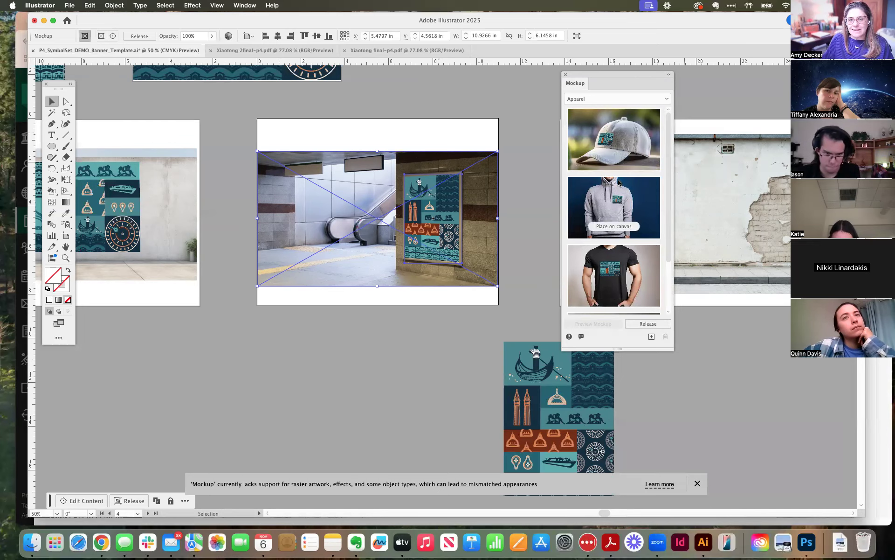
pyautogui.click(592, 99)
pyautogui.click(594, 121)
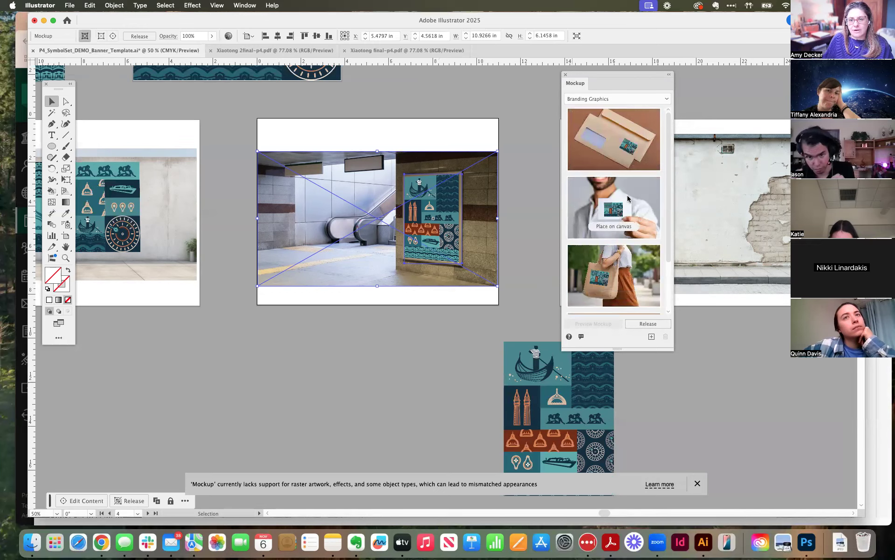
pyautogui.click(587, 100)
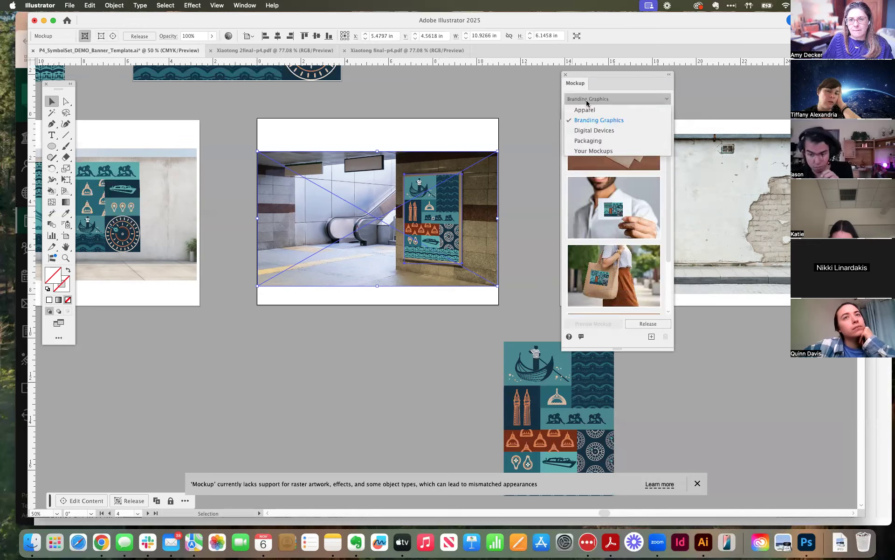
pyautogui.click(606, 151)
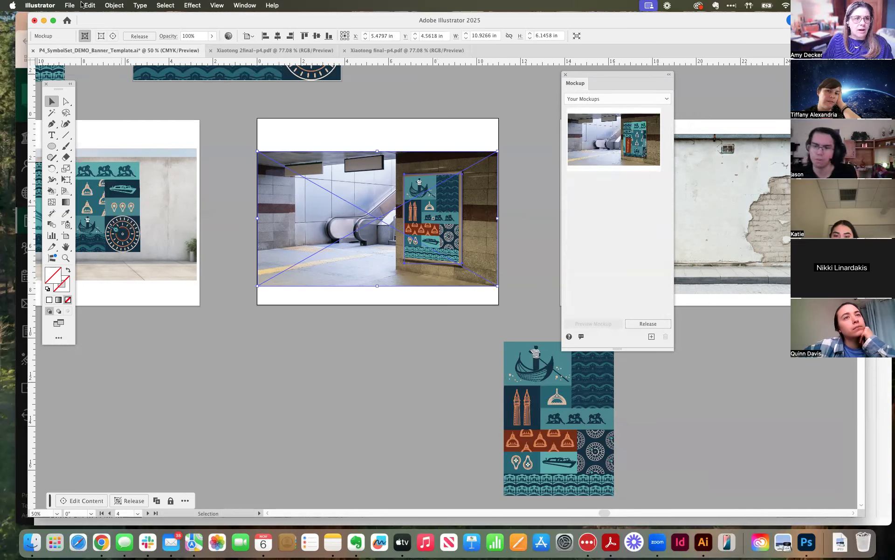
# Release the subway station mockup into separate photo and banner artwork, and deselect them.
pyautogui.click(118, 5)
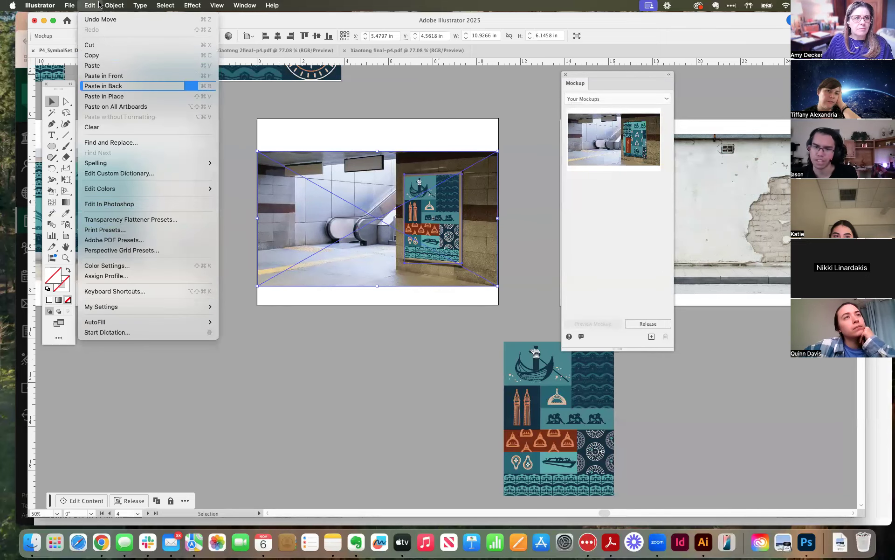
pyautogui.moveTo(149, 373)
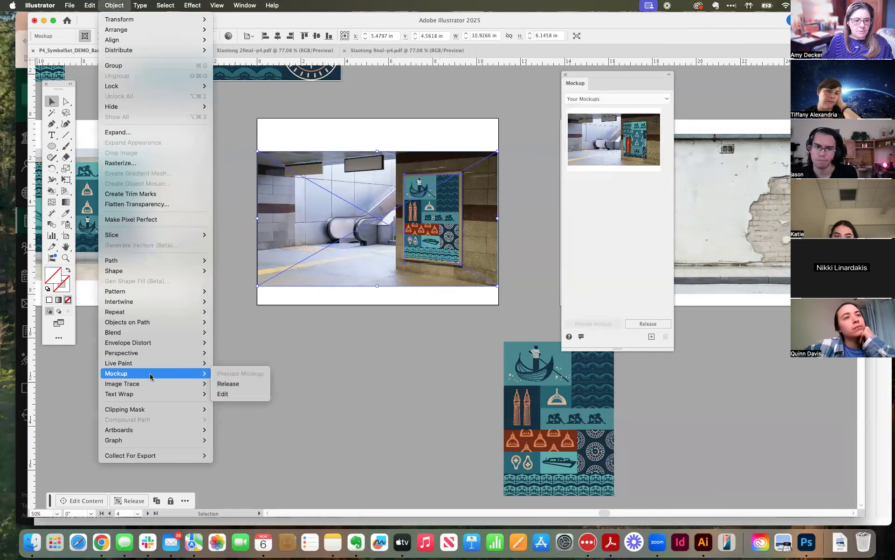
pyautogui.click(235, 385)
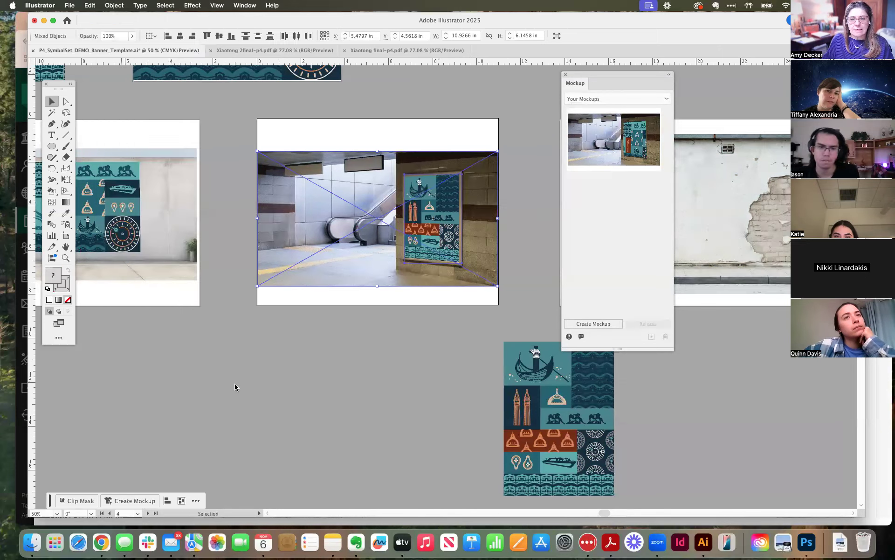
pyautogui.click(413, 389)
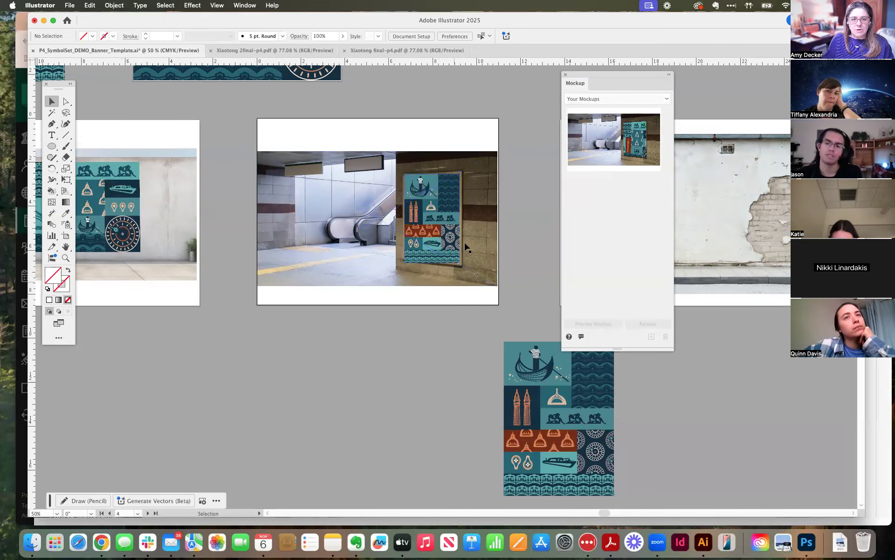
# Move the small portrait banner off the subway photo onto the empty canvas below the artboards.
pyautogui.moveTo(434, 213)
pyautogui.mouseDown()
pyautogui.moveTo(397, 253)
pyautogui.moveTo(329, 189)
pyautogui.moveTo(326, 235)
pyautogui.mouseUp()
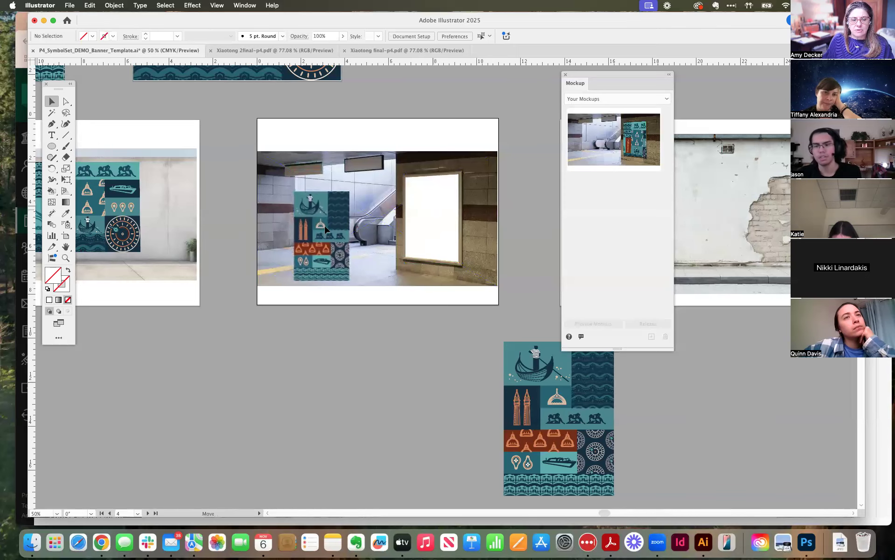
pyautogui.click(438, 231)
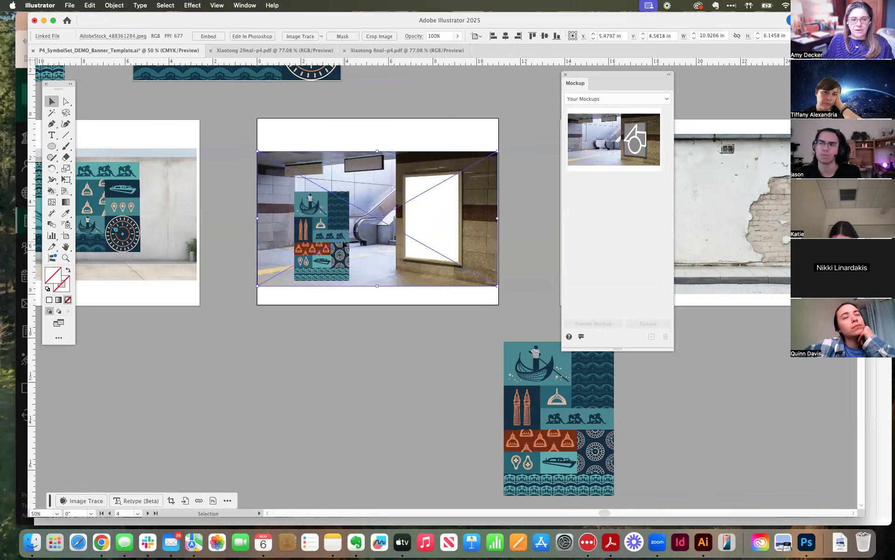
pyautogui.click(326, 246)
pyautogui.moveTo(327, 263)
pyautogui.mouseDown()
pyautogui.moveTo(338, 487)
pyautogui.moveTo(174, 488)
pyautogui.mouseUp()
# Move the large portrait banner below the subway photo and create a new mockup from the banner and photo.
pyautogui.click(496, 434)
pyautogui.moveTo(567, 404); pyautogui.dragTo(389, 383)
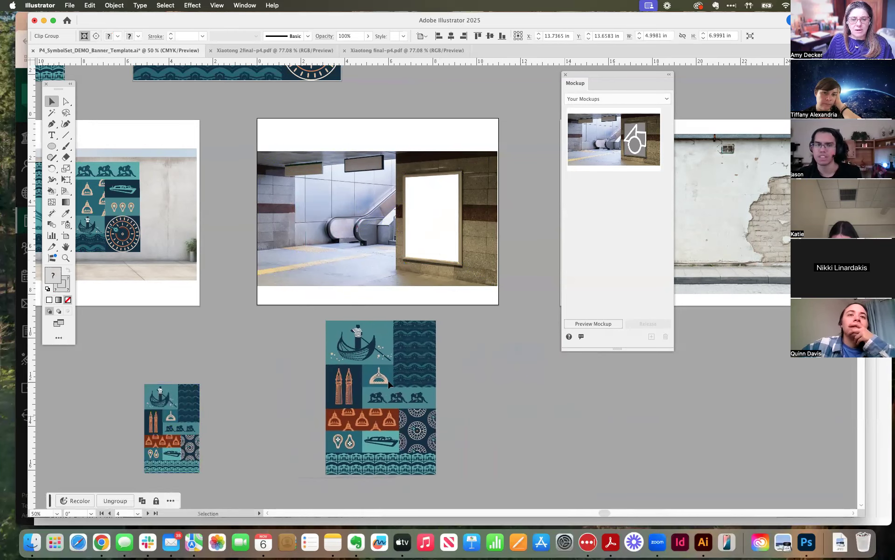
pyautogui.keyDown('shift'); pyautogui.click(420, 249); pyautogui.keyUp('shift')
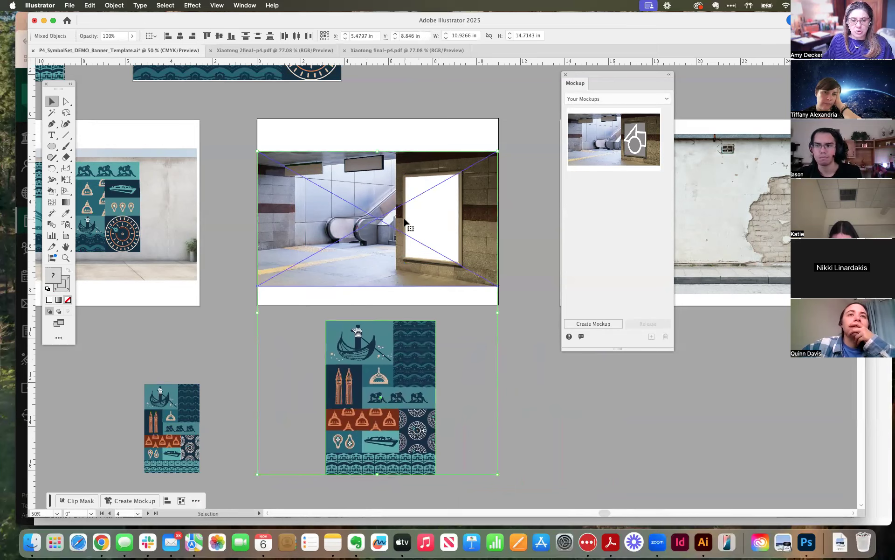
pyautogui.click(112, 6)
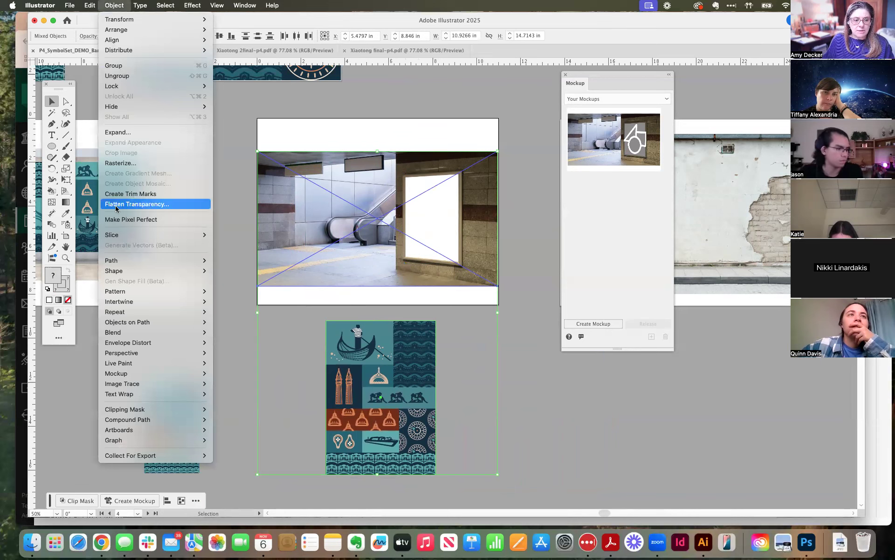
pyautogui.moveTo(119, 375)
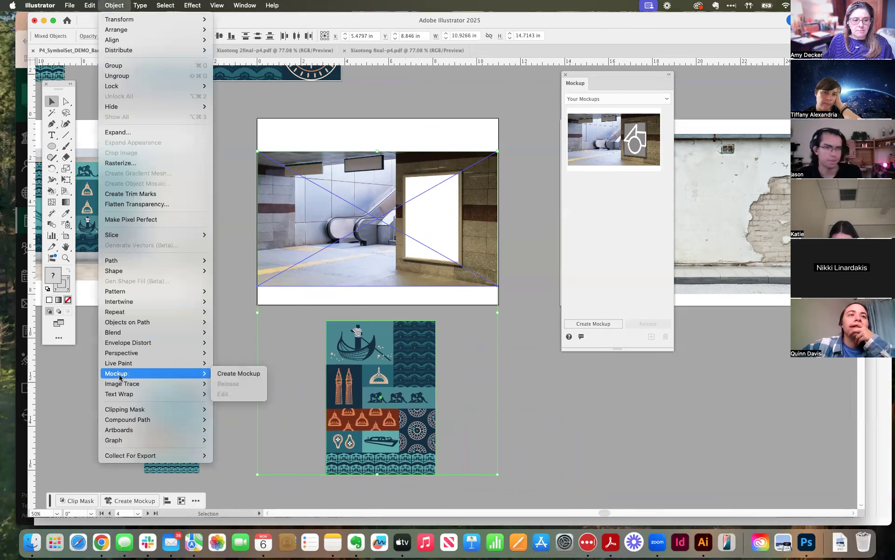
pyautogui.click(238, 373)
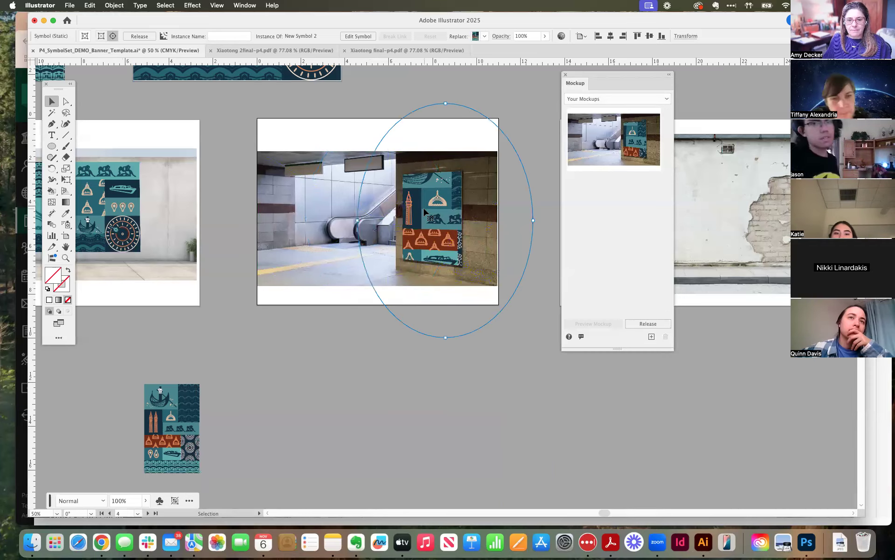
# Scale down the portrait banner on the subway wall and position it over the lit poster frame.
pyautogui.moveTo(424, 210); pyautogui.dragTo(440, 215)
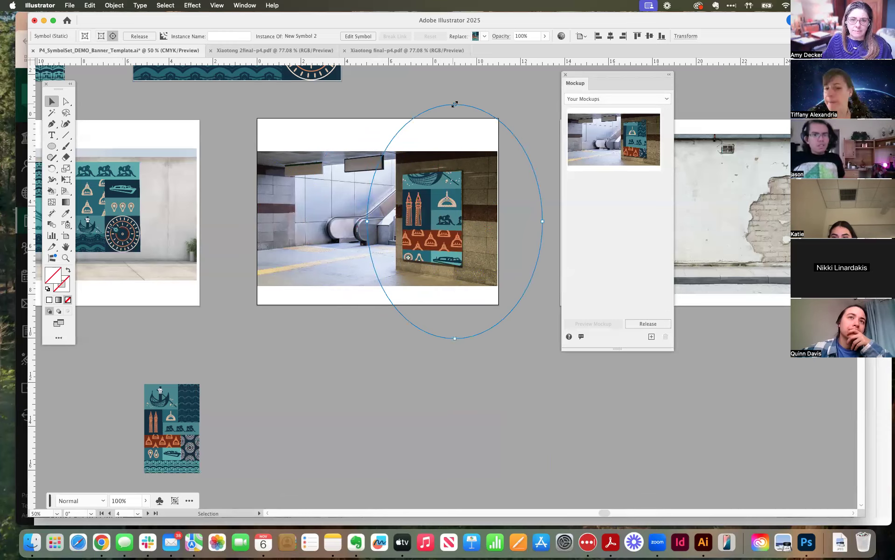
pyautogui.moveTo(454, 104); pyautogui.dragTo(432, 153)
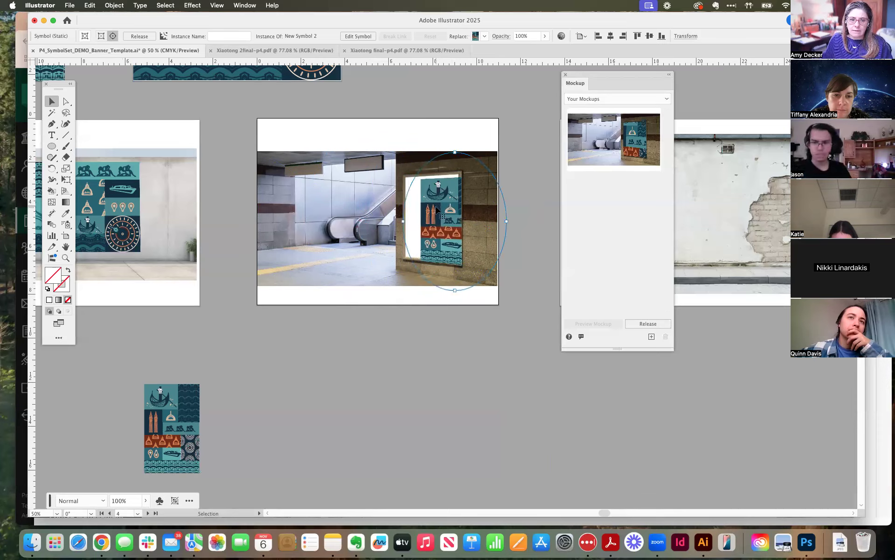
pyautogui.moveTo(440, 215); pyautogui.dragTo(427, 213)
# Shrink the portrait banner slightly more and align its upper-left corner with the inside of the poster frame.
pyautogui.press('super+1')
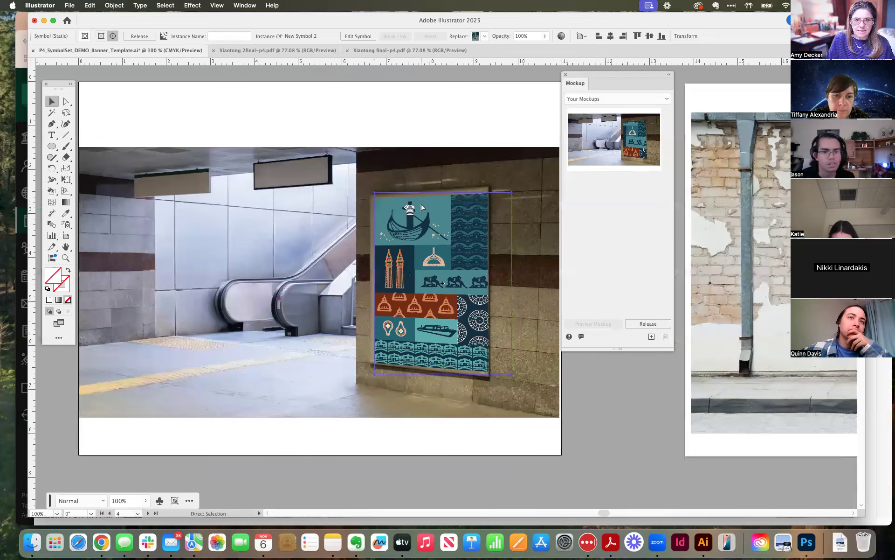
pyautogui.press('super+equal')
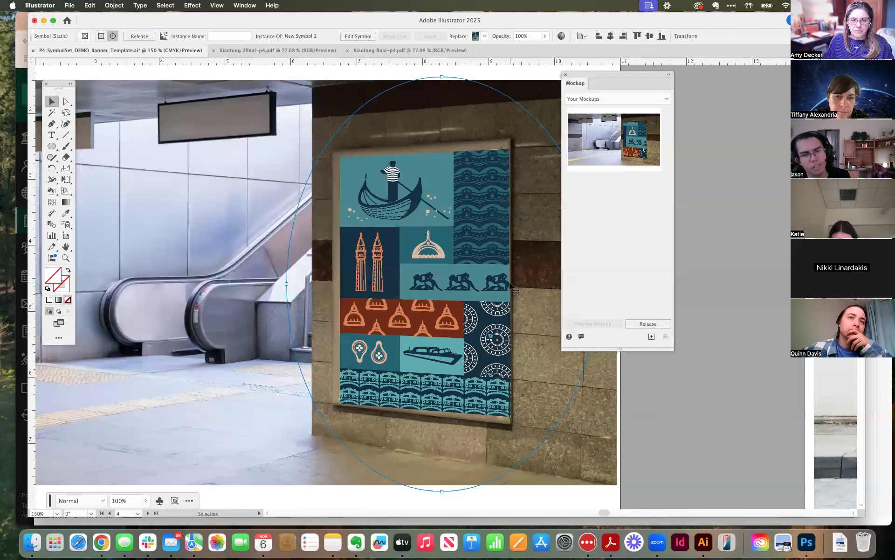
pyautogui.press('space')
pyautogui.moveTo(430, 122); pyautogui.dragTo(313, 106)
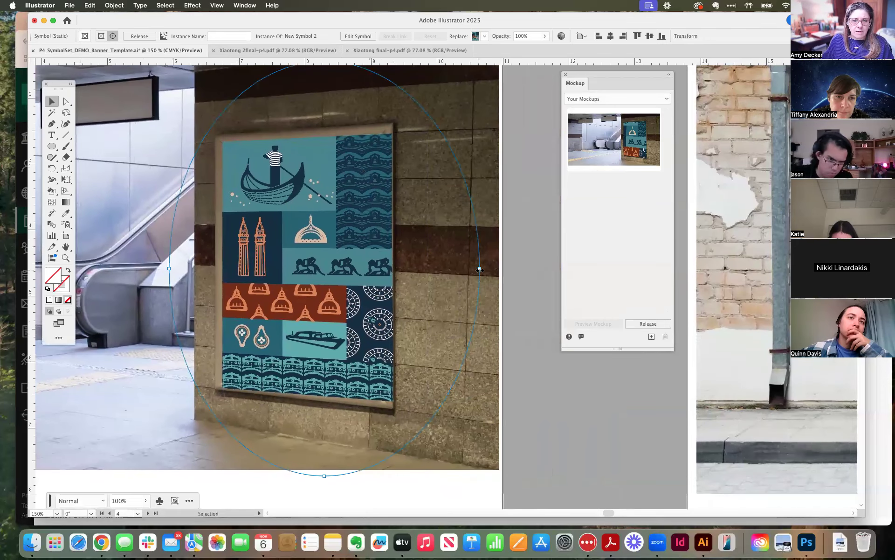
pyautogui.moveTo(466, 268); pyautogui.dragTo(449, 268)
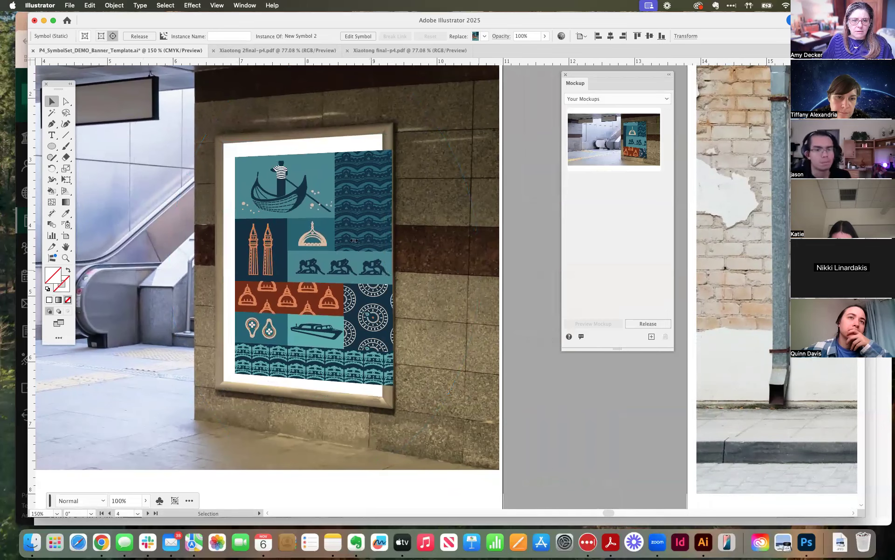
pyautogui.moveTo(324, 235); pyautogui.dragTo(312, 223)
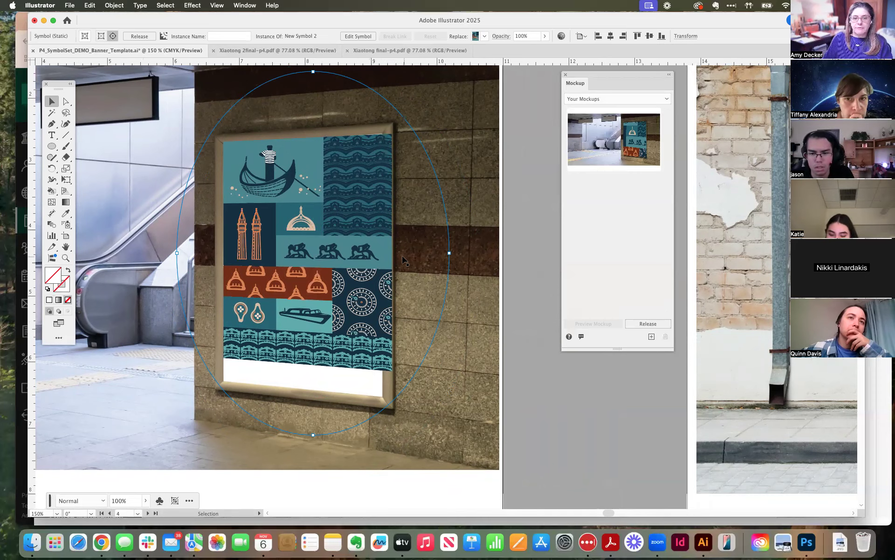
# Fine-tune the portrait banner's size and position so its width fits inside the poster frame.
pyautogui.moveTo(450, 252); pyautogui.dragTo(450, 253)
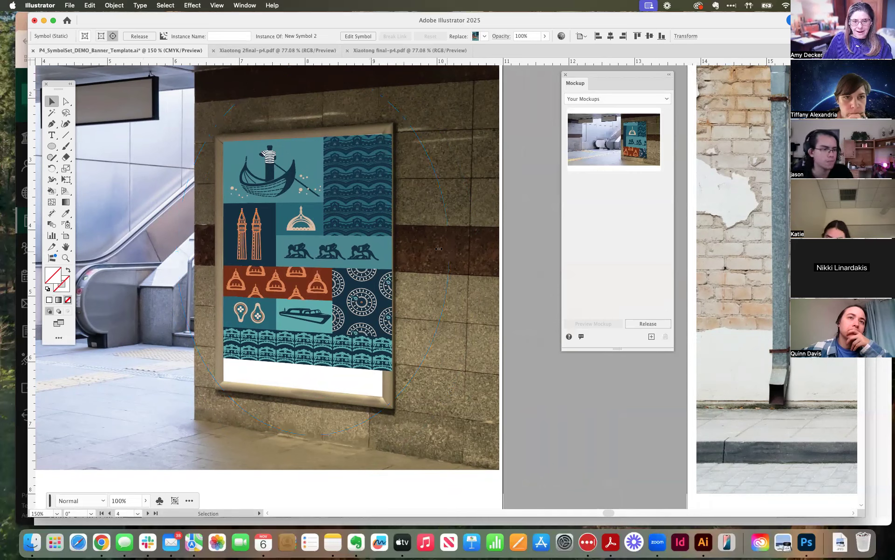
pyautogui.moveTo(325, 239); pyautogui.dragTo(316, 231)
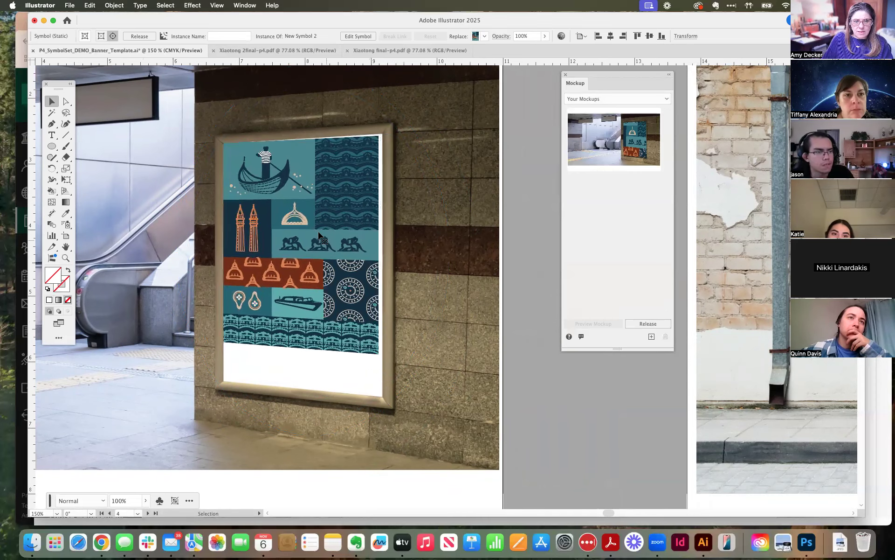
pyautogui.moveTo(430, 245); pyautogui.dragTo(435, 243)
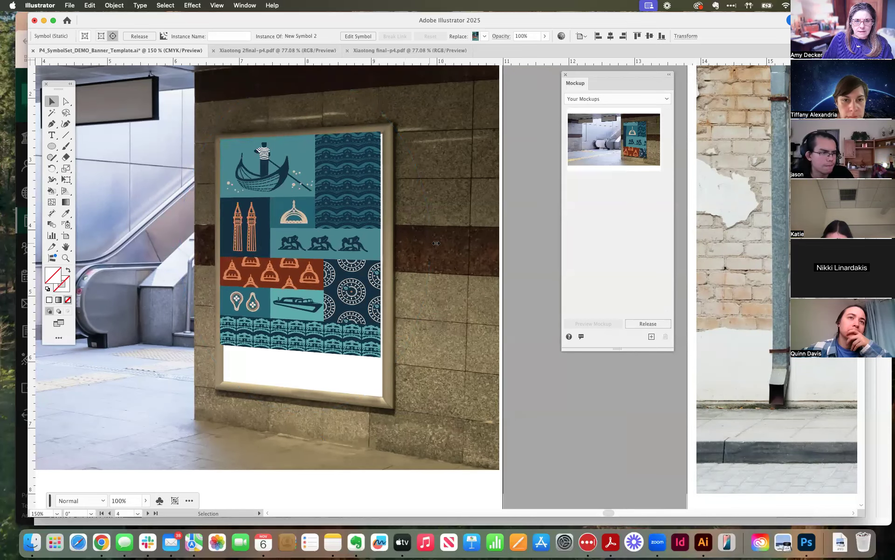
pyautogui.moveTo(329, 241); pyautogui.dragTo(334, 246)
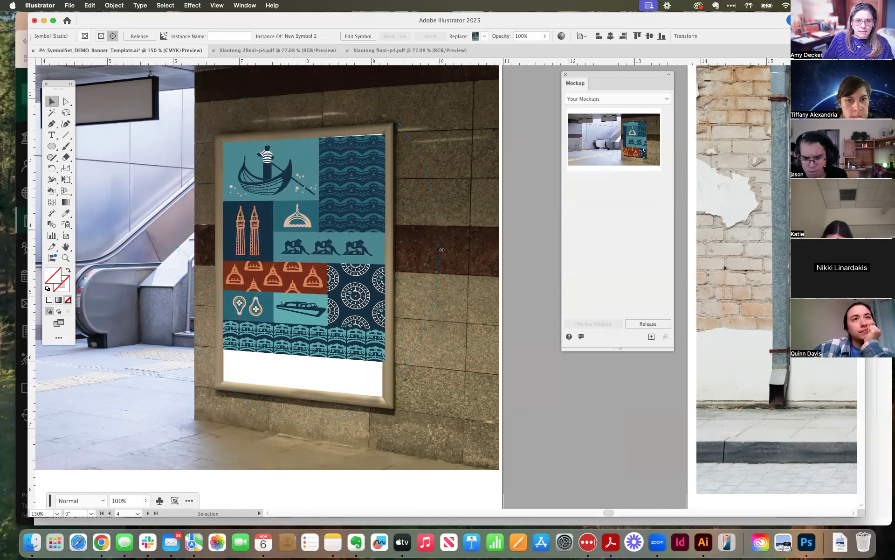
pyautogui.moveTo(438, 247); pyautogui.dragTo(436, 244)
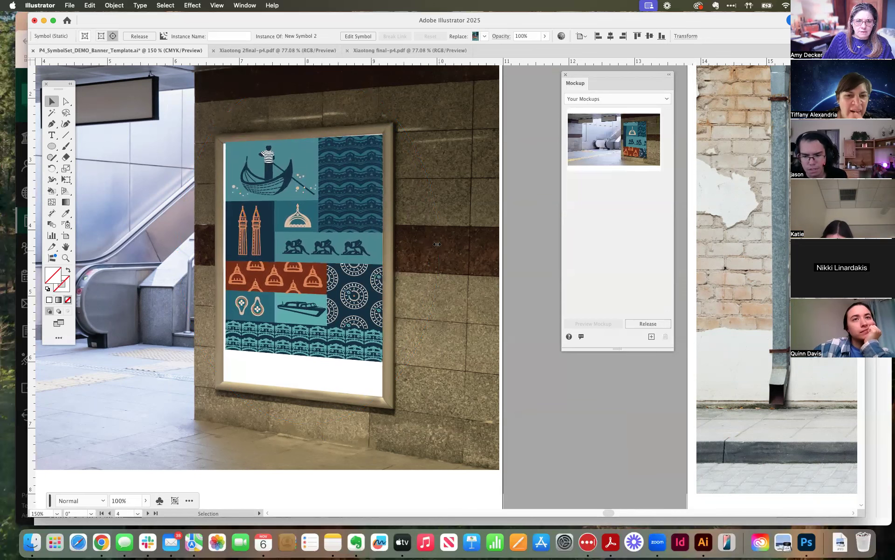
pyautogui.moveTo(310, 254); pyautogui.dragTo(307, 254)
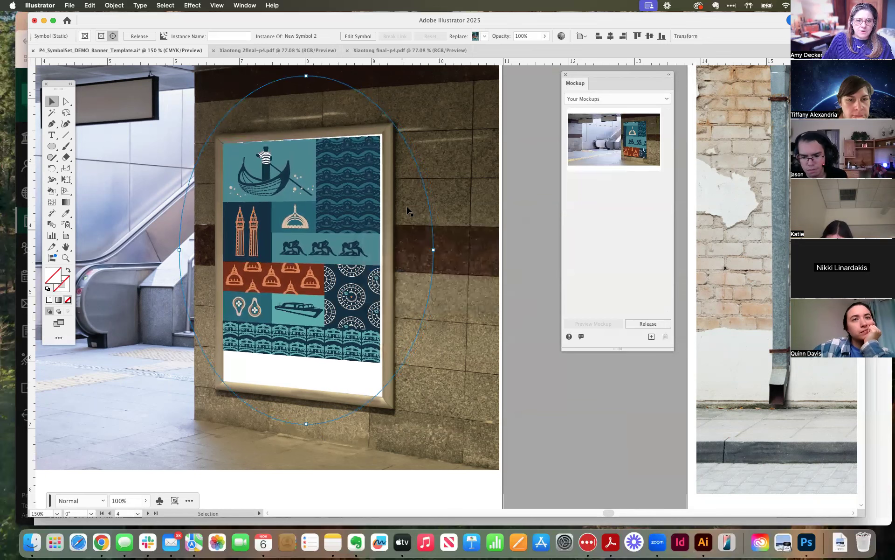
# Adjust the portrait banner's width and stretch its height until it fills the subway poster frame from edge to edge.
pyautogui.moveTo(434, 249); pyautogui.dragTo(433, 248)
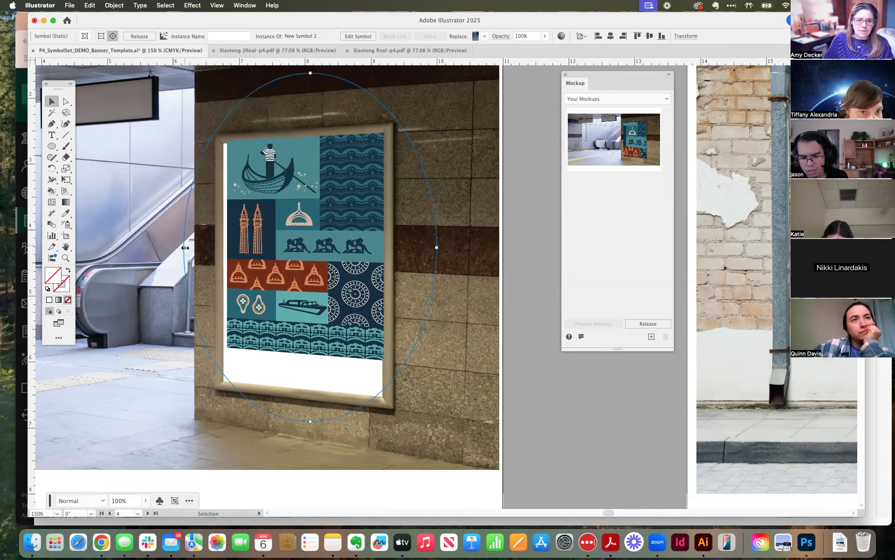
pyautogui.moveTo(184, 247); pyautogui.dragTo(181, 247)
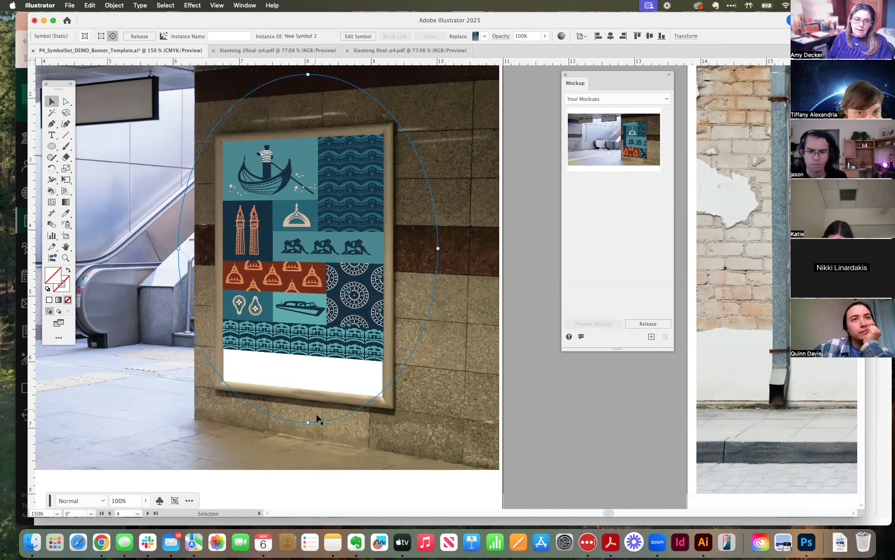
pyautogui.moveTo(308, 427); pyautogui.dragTo(296, 388)
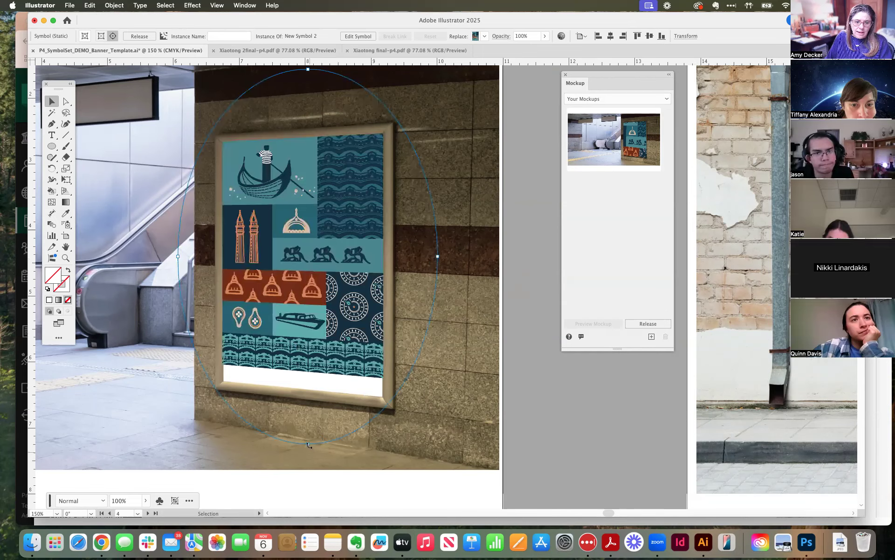
pyautogui.moveTo(309, 444); pyautogui.dragTo(309, 448)
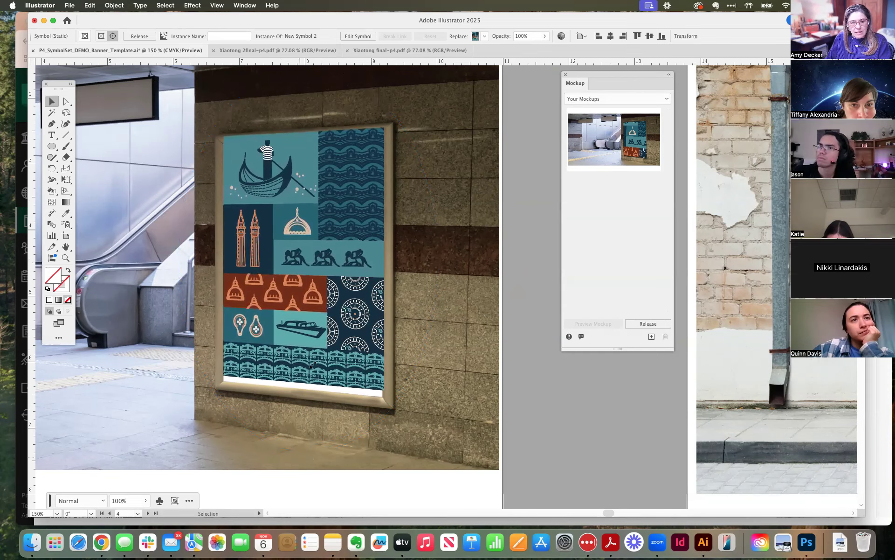
pyautogui.moveTo(313, 334); pyautogui.dragTo(313, 340)
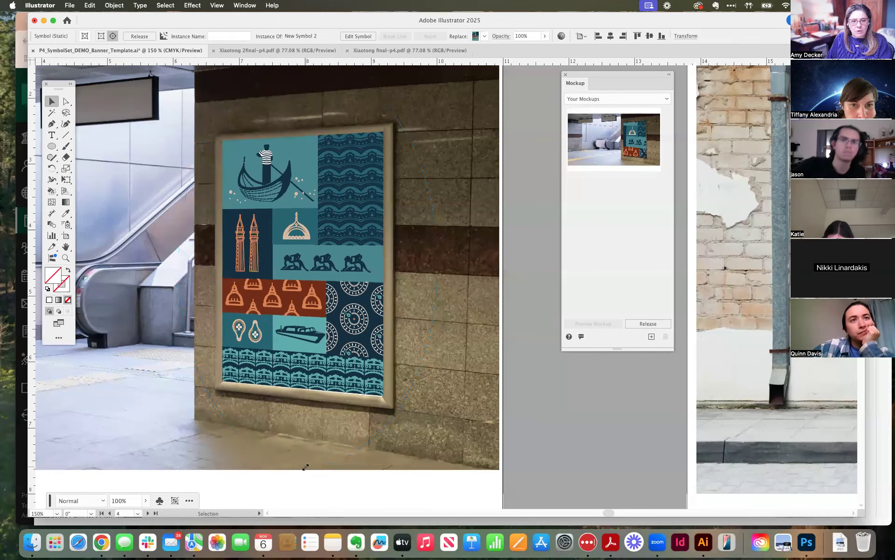
pyautogui.moveTo(301, 470); pyautogui.dragTo(302, 468)
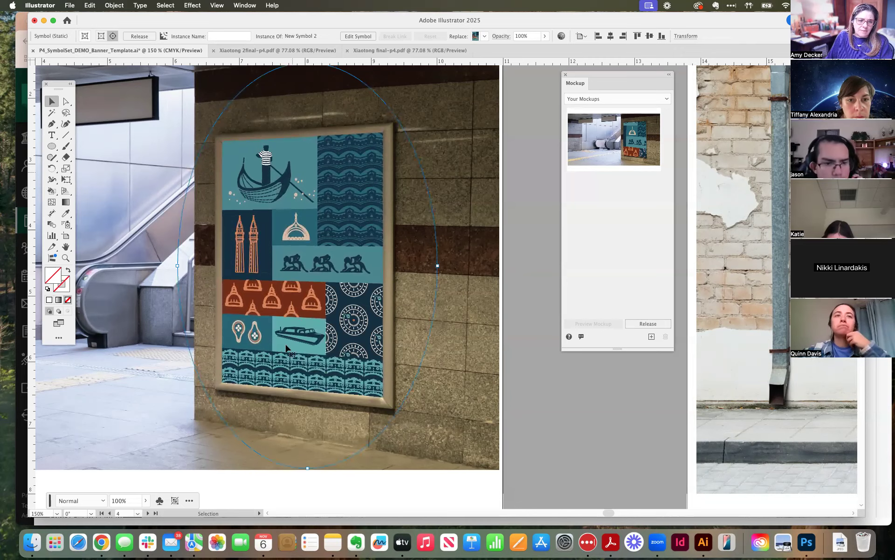
pyautogui.click(455, 431)
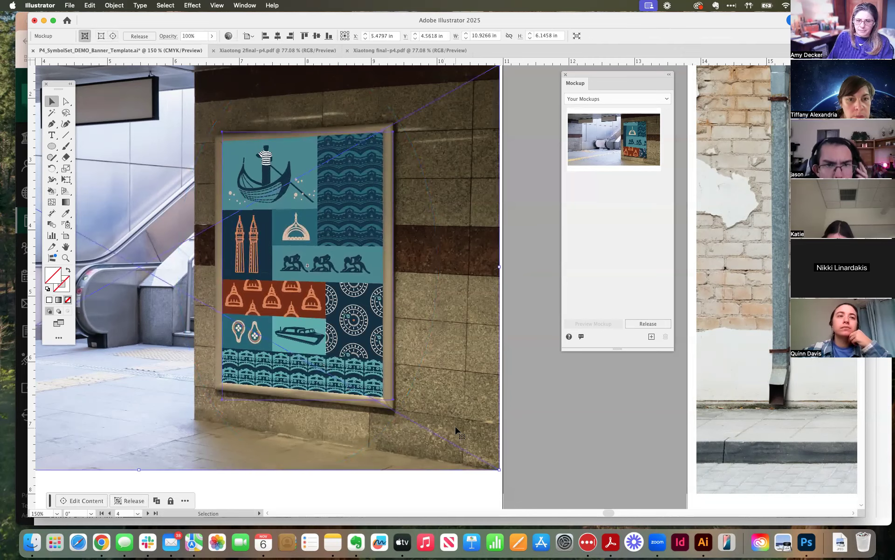
# Inspect the subway mockup as a whole and up close, moving the Mockup panel clear of the photo.
pyautogui.click(465, 512)
pyautogui.click(466, 512)
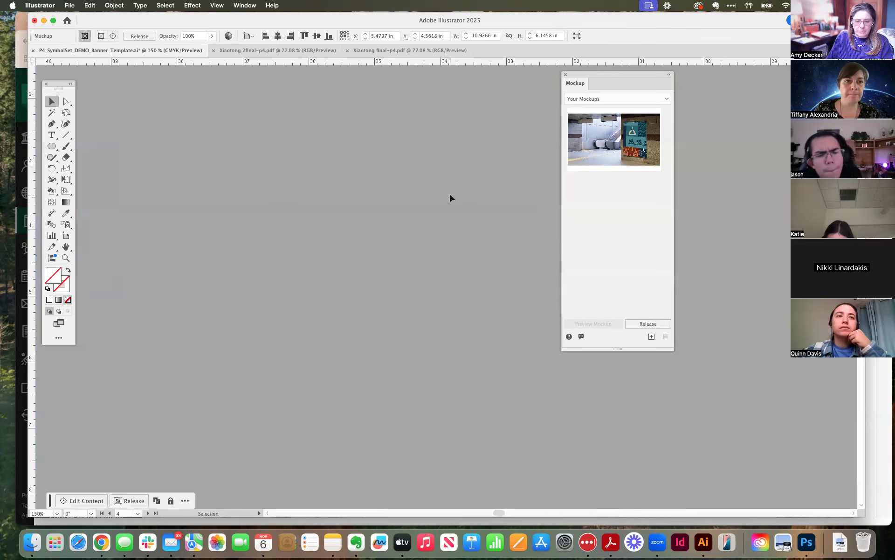
pyautogui.press('super+minus')
pyautogui.press('super+minus')
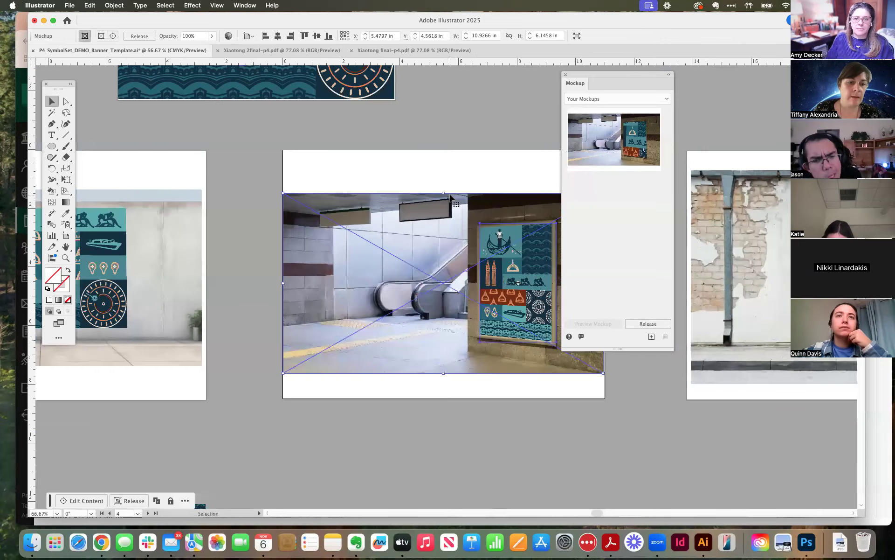
pyautogui.click(451, 136)
pyautogui.moveTo(484, 134); pyautogui.dragTo(388, 137)
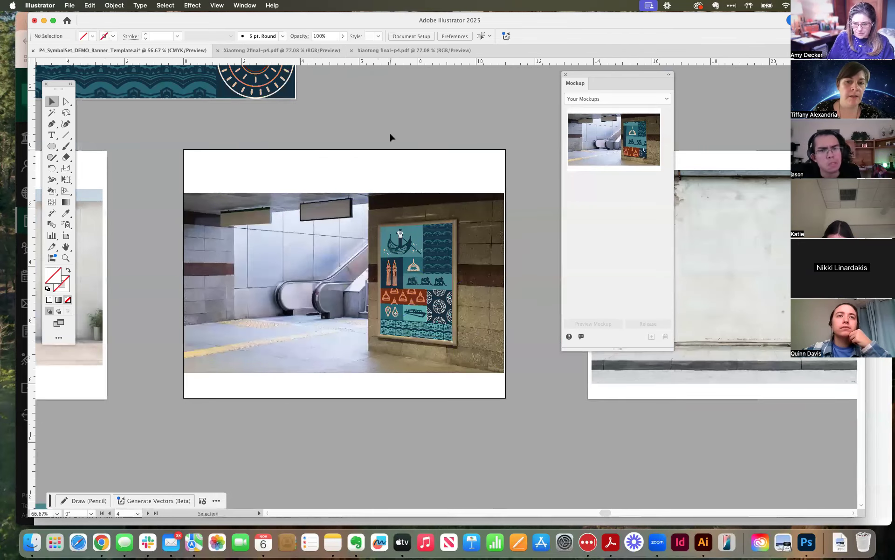
pyautogui.press('super+equal')
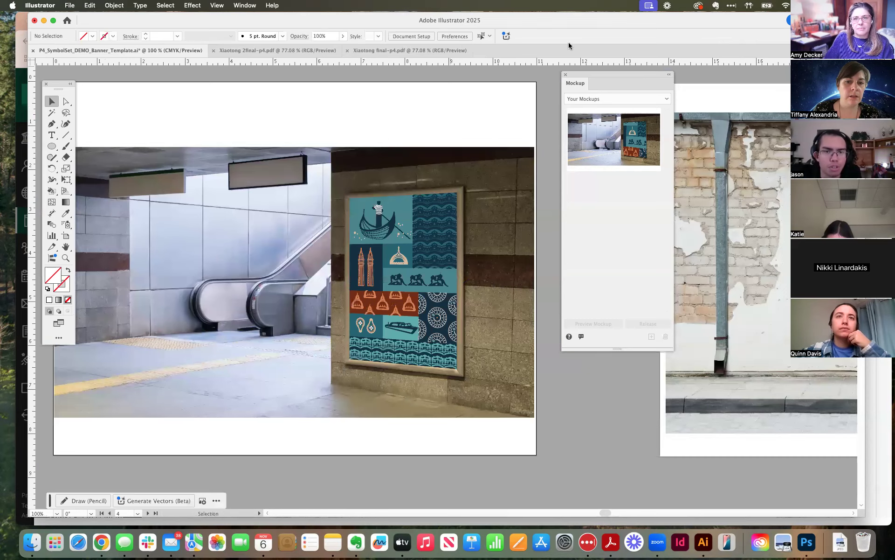
pyautogui.moveTo(587, 76); pyautogui.dragTo(703, 91)
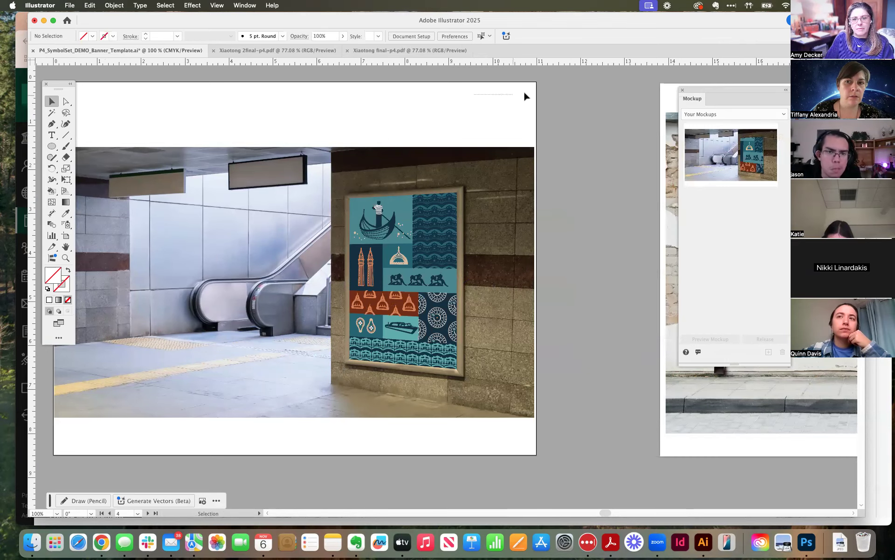
pyautogui.hscroll(-5, 536, 92)
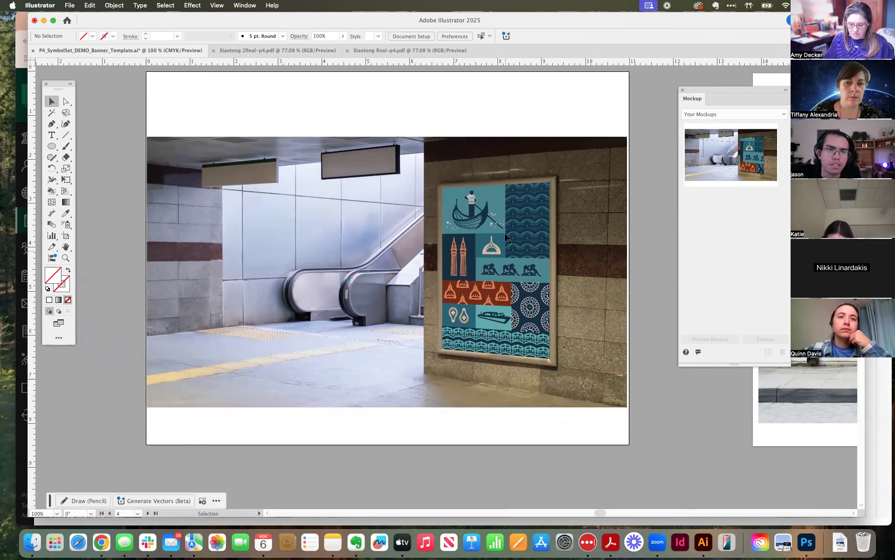
pyautogui.press('super+equal')
pyautogui.press('super+equal')
pyautogui.moveTo(506, 225); pyautogui.dragTo(429, 233)
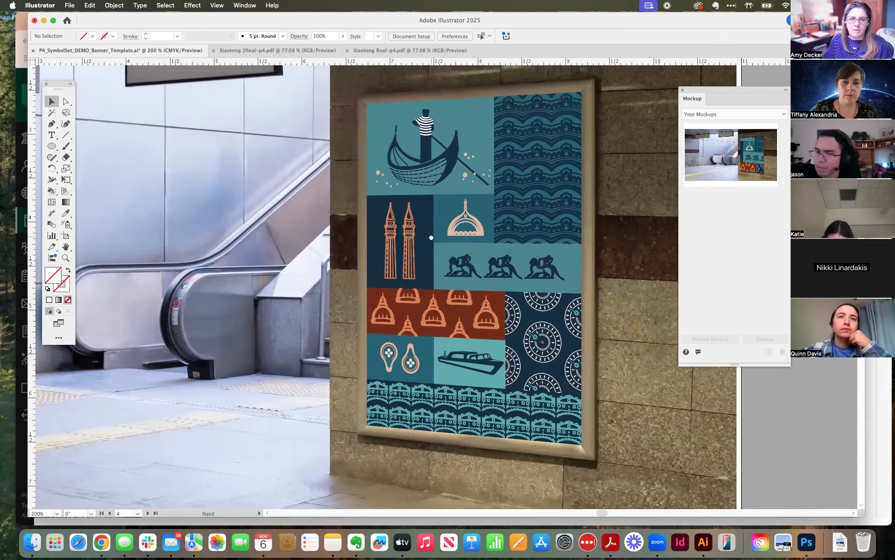
# Edit the subway mockup's content, nudge the portrait banner to cover the frame's inner edges, and leave the mockup's editing mode.
pyautogui.click(397, 140)
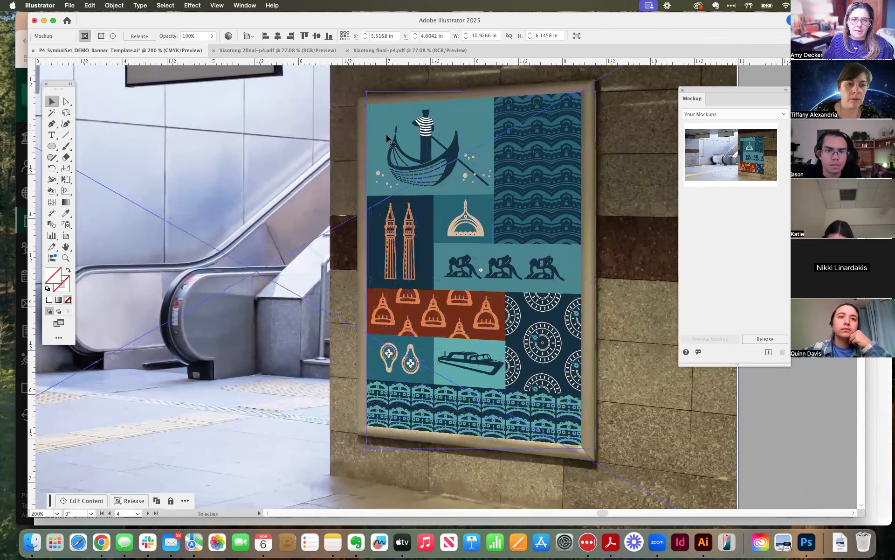
pyautogui.doubleClick(386, 136)
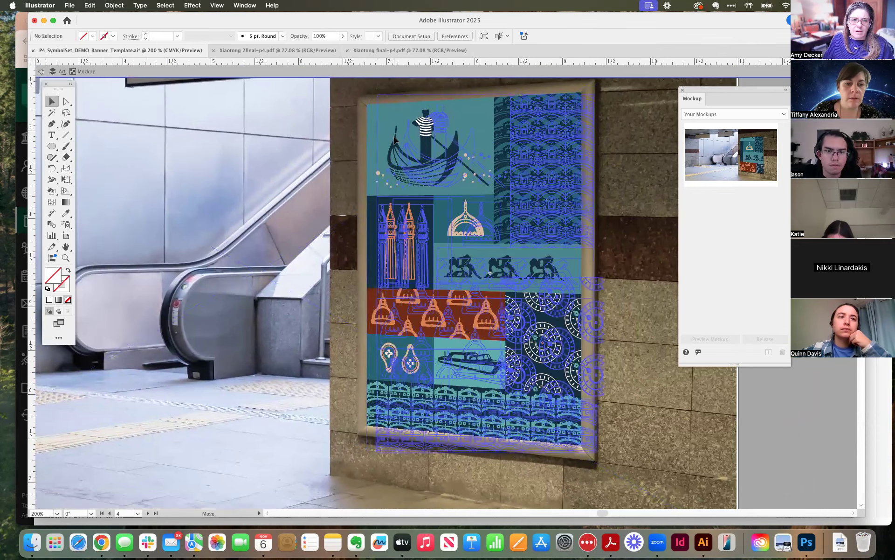
pyautogui.click(393, 139)
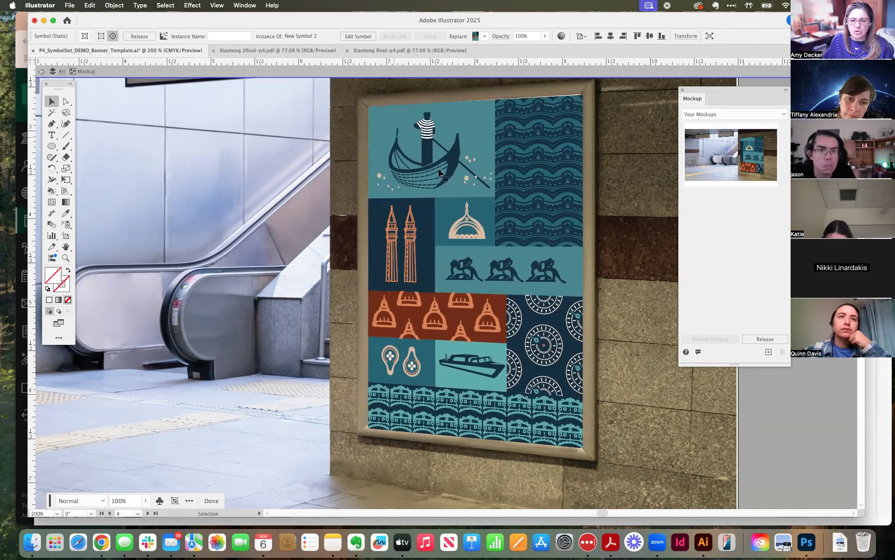
pyautogui.moveTo(653, 271); pyautogui.dragTo(654, 266)
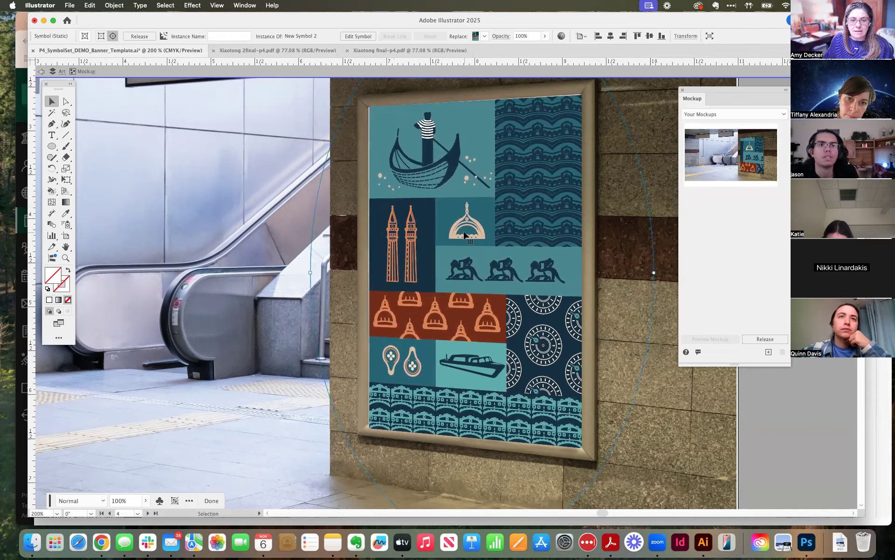
pyautogui.moveTo(464, 235); pyautogui.dragTo(464, 235)
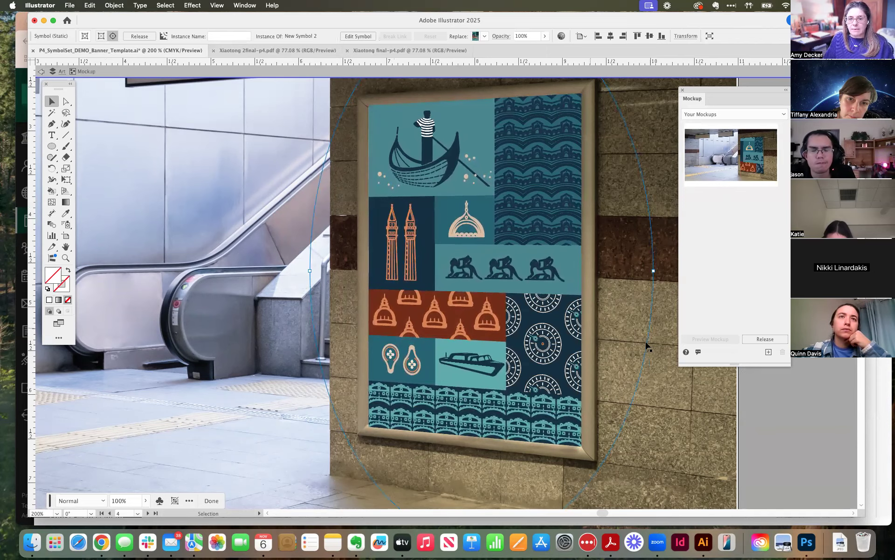
pyautogui.click(661, 425)
pyautogui.press('super+minus')
pyautogui.press('super+minus')
pyautogui.press('super+minus')
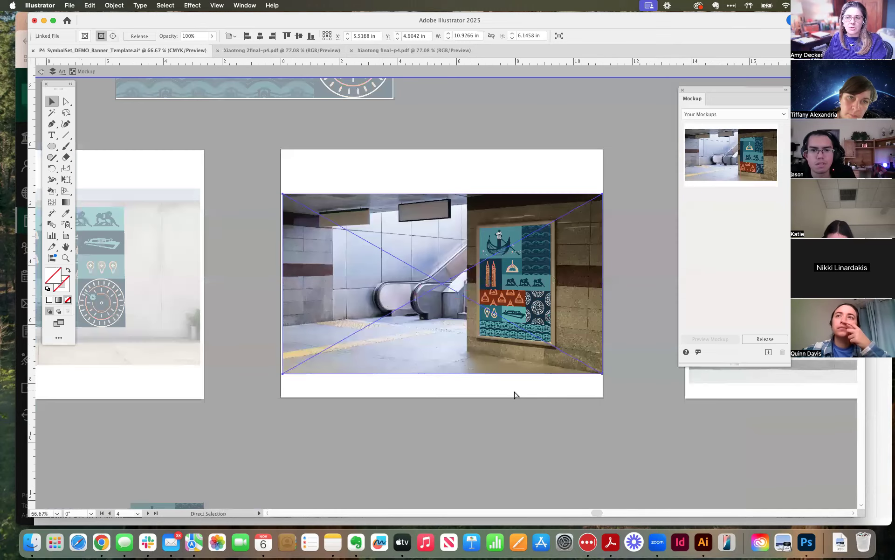
pyautogui.click(538, 430)
pyautogui.press('space')
pyautogui.moveTo(461, 365); pyautogui.dragTo(407, 314)
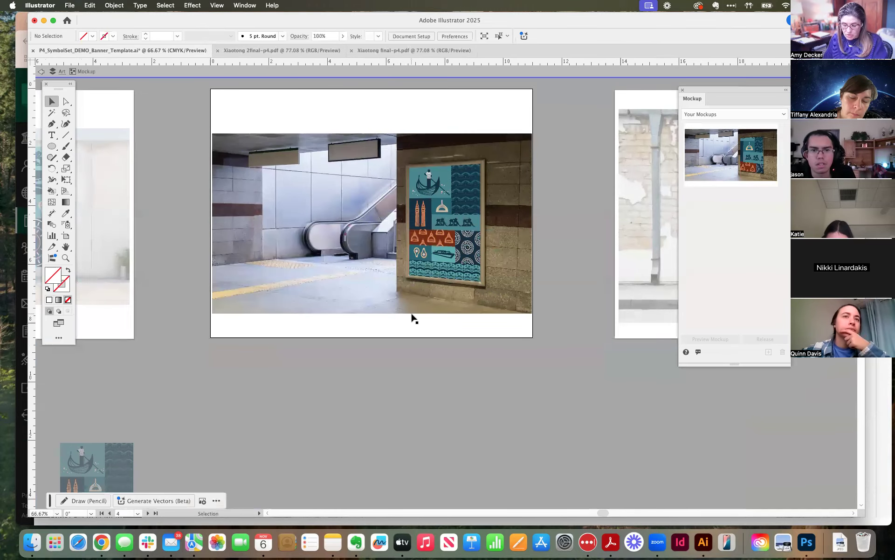
# Move the Mockup panel below the row of artboards so the brick wall photos are unobstructed.
pyautogui.press('super+minus')
pyautogui.press('super+minus')
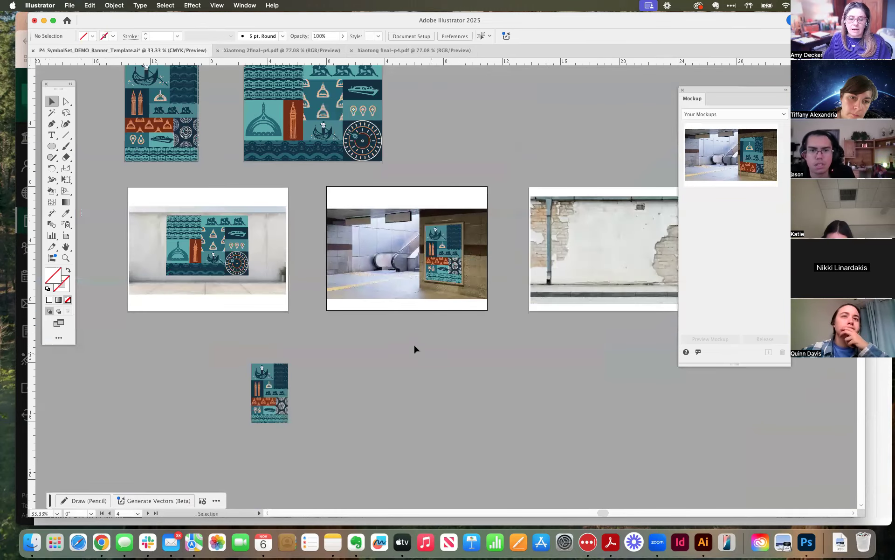
pyautogui.scroll(3, 471, 318)
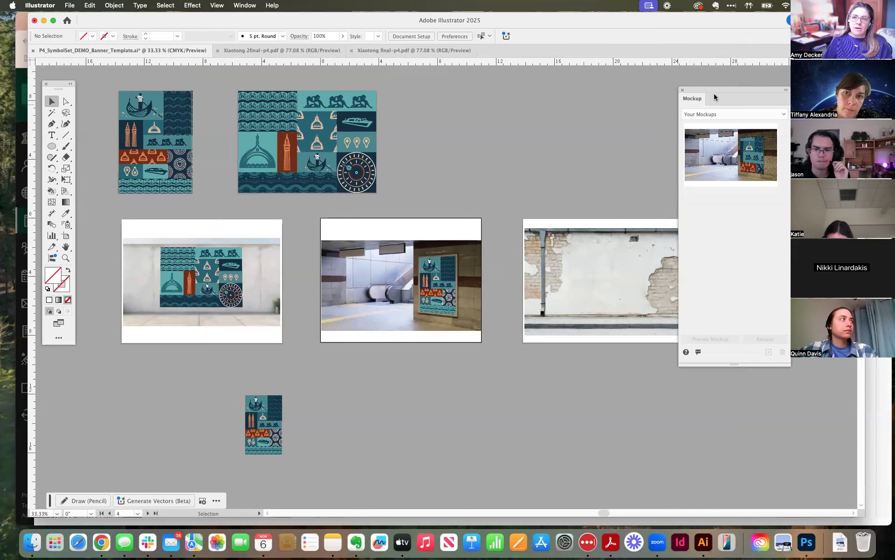
pyautogui.moveTo(717, 90); pyautogui.dragTo(503, 372)
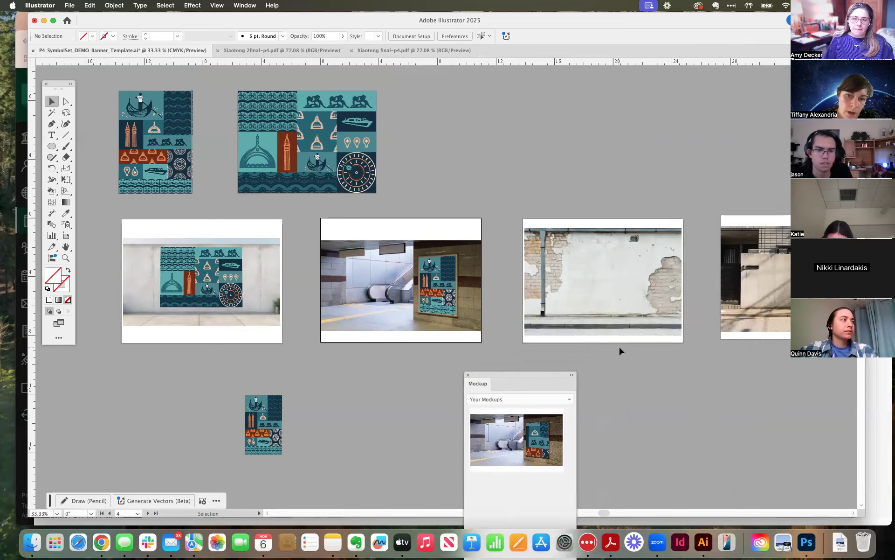
pyautogui.moveTo(668, 383); pyautogui.dragTo(617, 335)
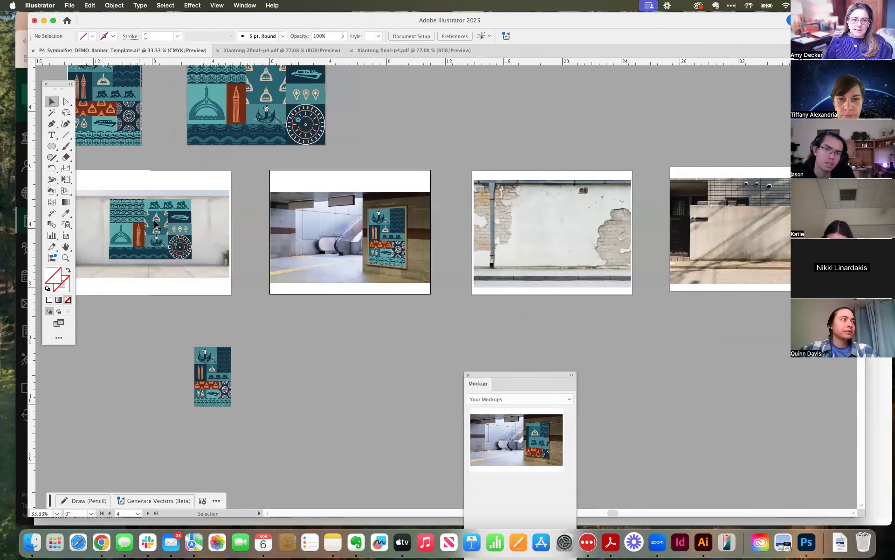
pyautogui.moveTo(283, 374); pyautogui.dragTo(406, 376)
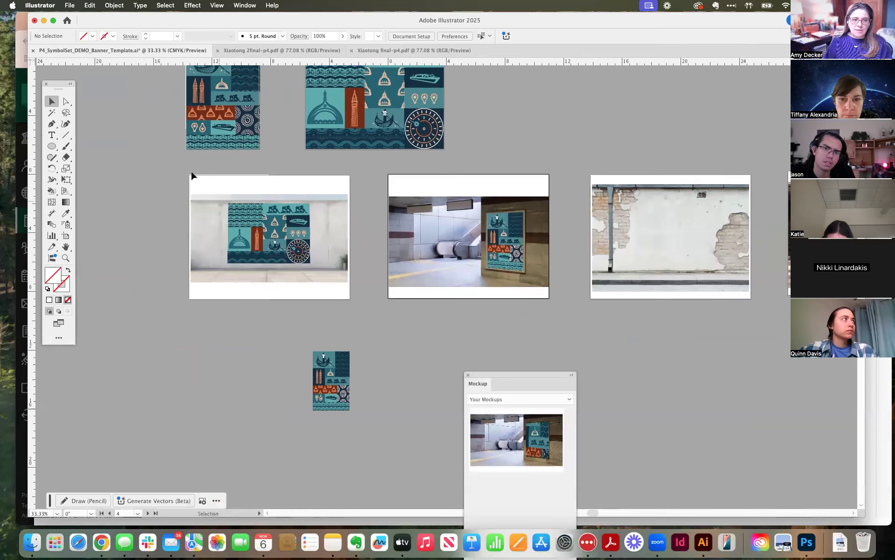
pyautogui.click(218, 120)
pyautogui.moveTo(215, 111); pyautogui.dragTo(215, 382)
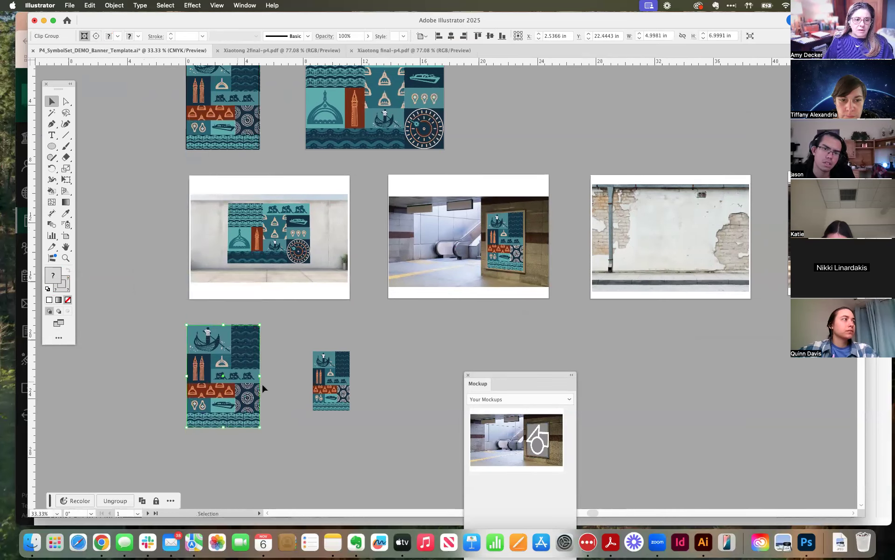
pyautogui.click(275, 229)
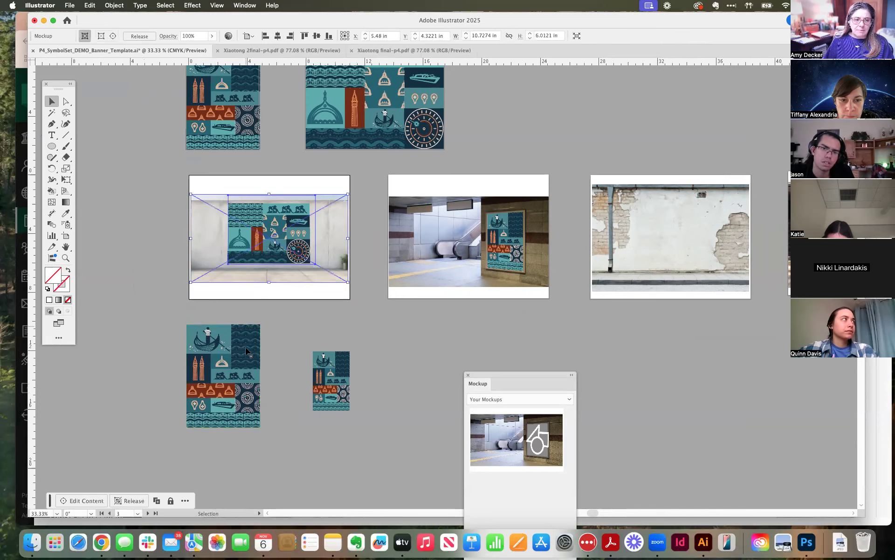
pyautogui.moveTo(255, 256); pyautogui.dragTo(243, 254)
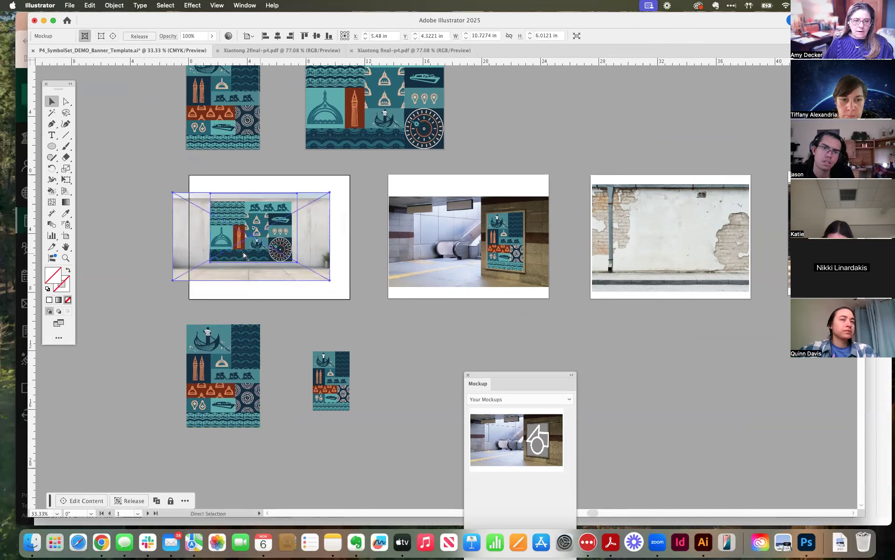
pyautogui.press('super+z')
pyautogui.press('super+z')
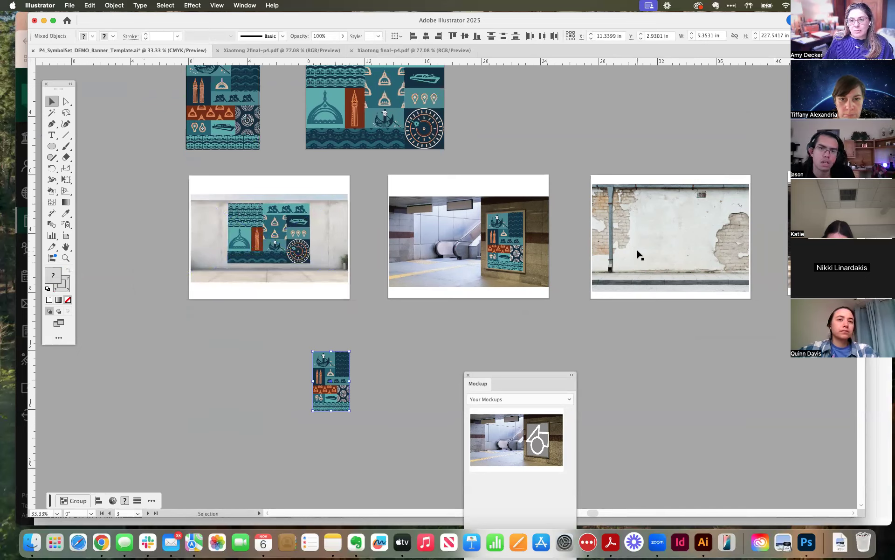
# Duplicate the portrait and landscape banners together and place the copies below the brick wall artboard.
pyautogui.click(236, 108)
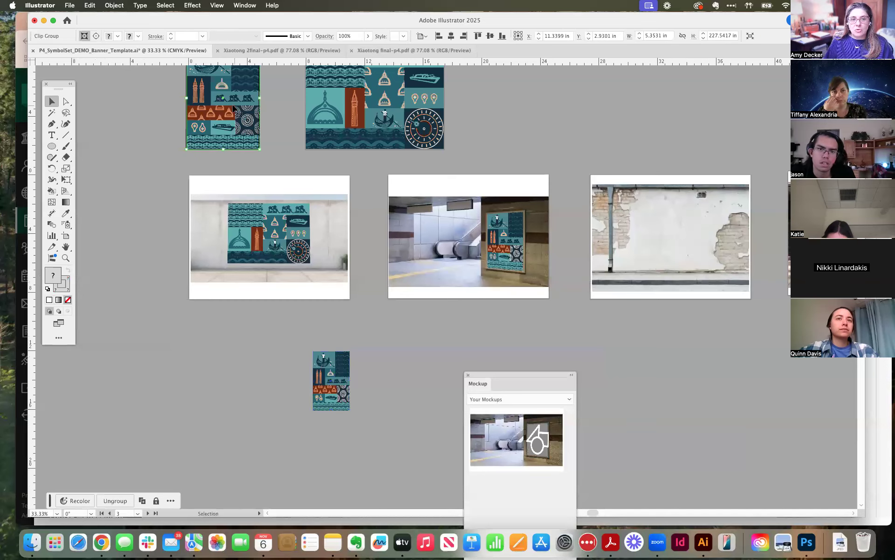
pyautogui.keyDown('shift'); pyautogui.click(354, 112); pyautogui.keyUp('shift')
pyautogui.moveTo(315, 105); pyautogui.dragTo(616, 316)
pyautogui.click(669, 402)
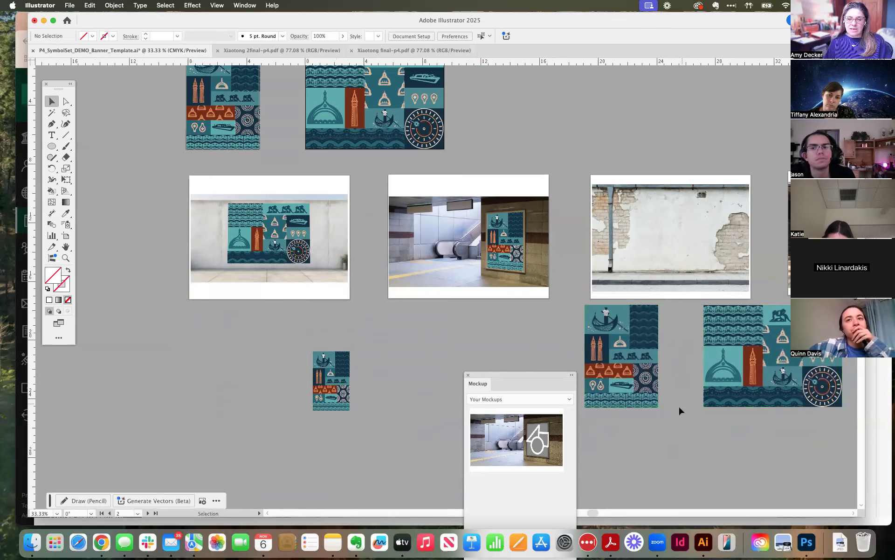
# Bring the two banner copies closer together, move them onto the brick wall photo, and scale them down to fit the plaster area.
pyautogui.moveTo(701, 408); pyautogui.dragTo(416, 259)
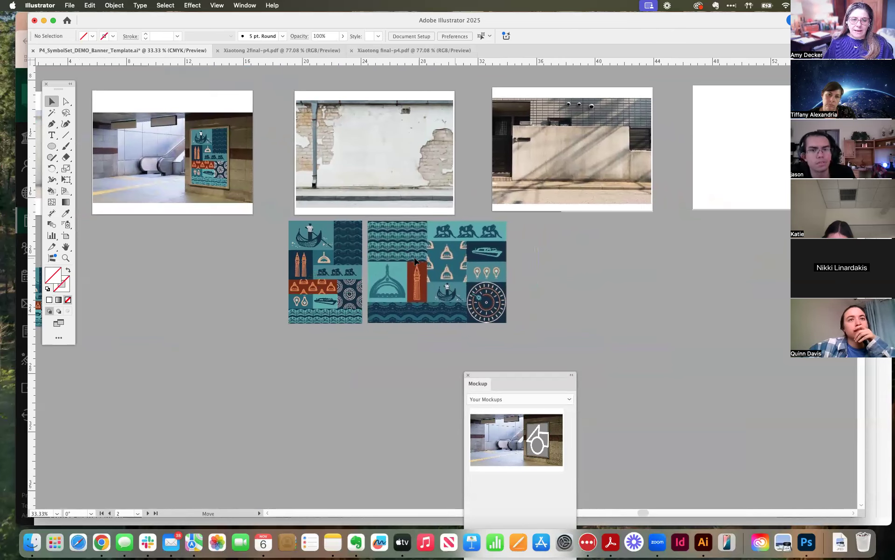
pyautogui.keyDown('shift'); pyautogui.click(323, 259); pyautogui.keyUp('shift')
pyautogui.moveTo(322, 259); pyautogui.dragTo(354, 132)
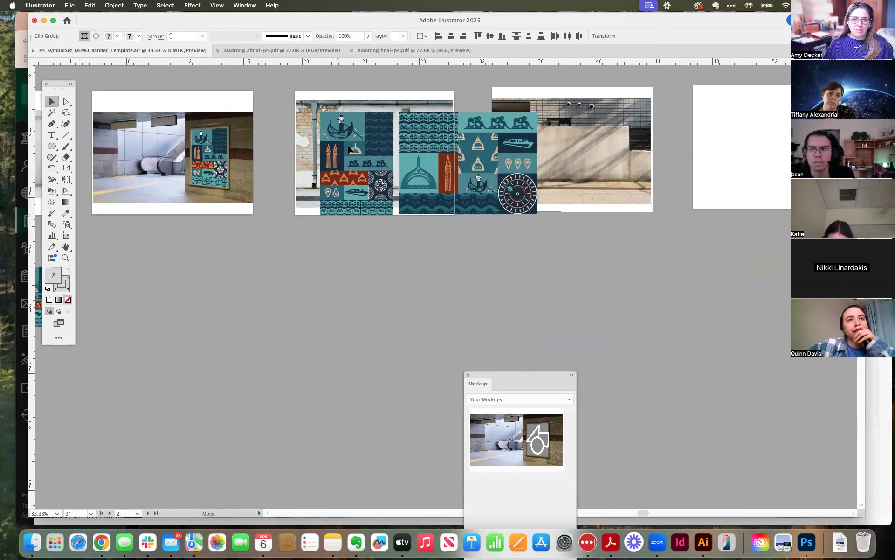
pyautogui.moveTo(542, 212); pyautogui.dragTo(400, 156)
pyautogui.click(400, 233)
pyautogui.click(384, 225)
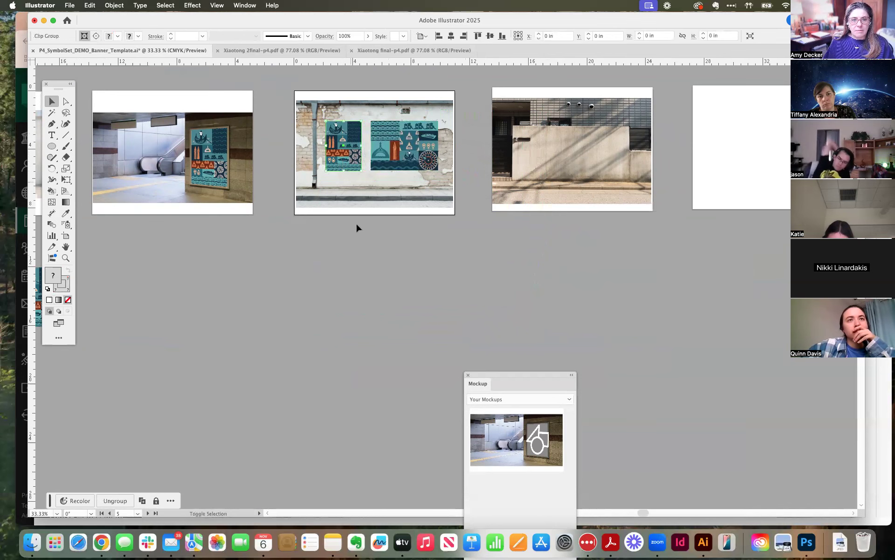
# Move the Mockup panel beneath the subway artboard to free the space below the wall photos.
pyautogui.moveTo(369, 216)
pyautogui.mouseDown()
pyautogui.moveTo(487, 289)
pyautogui.moveTo(549, 280)
pyautogui.mouseUp()
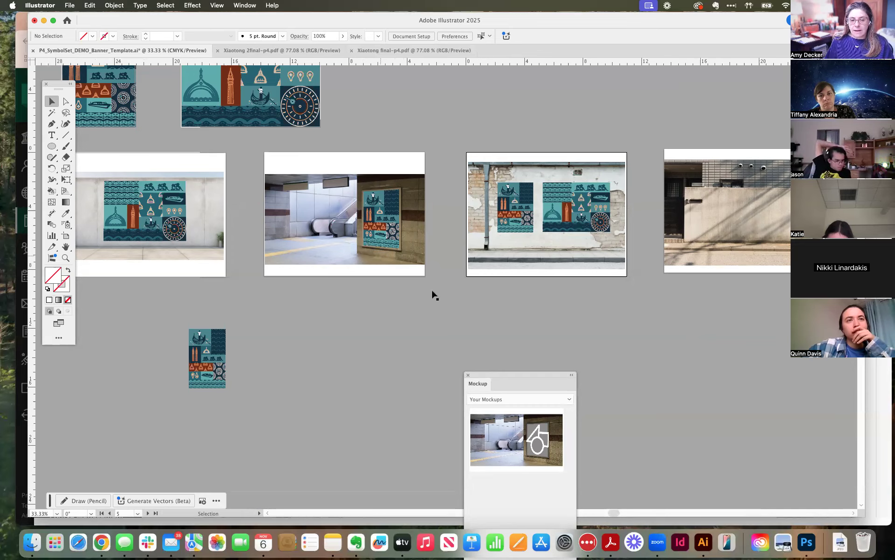
pyautogui.moveTo(505, 376); pyautogui.dragTo(353, 292)
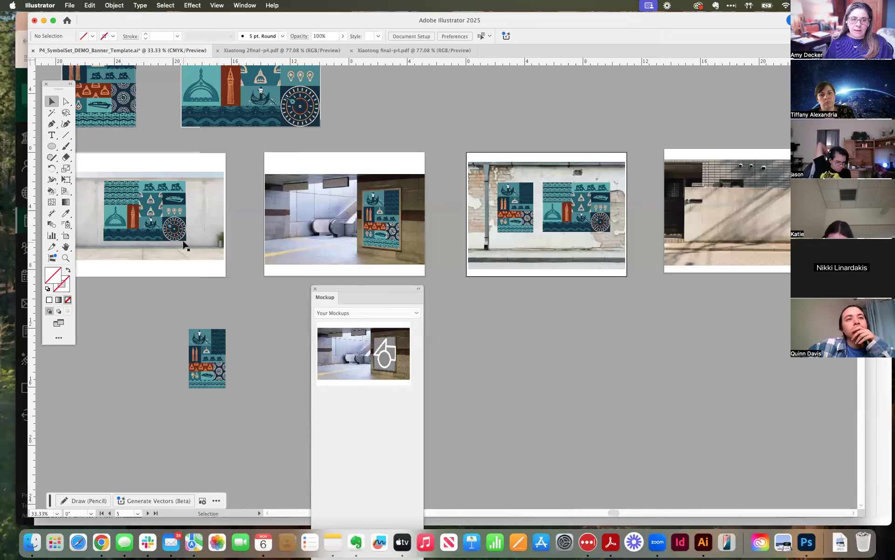
pyautogui.click(521, 224)
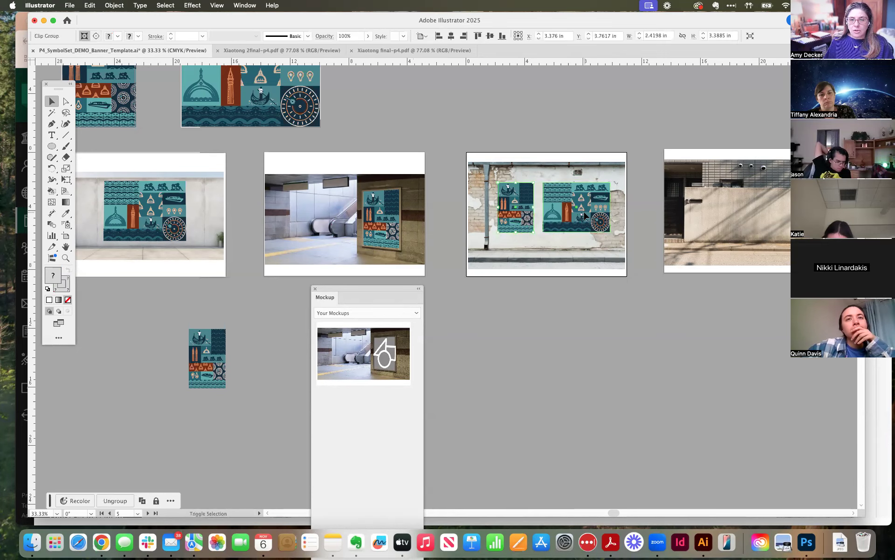
pyautogui.click(592, 304)
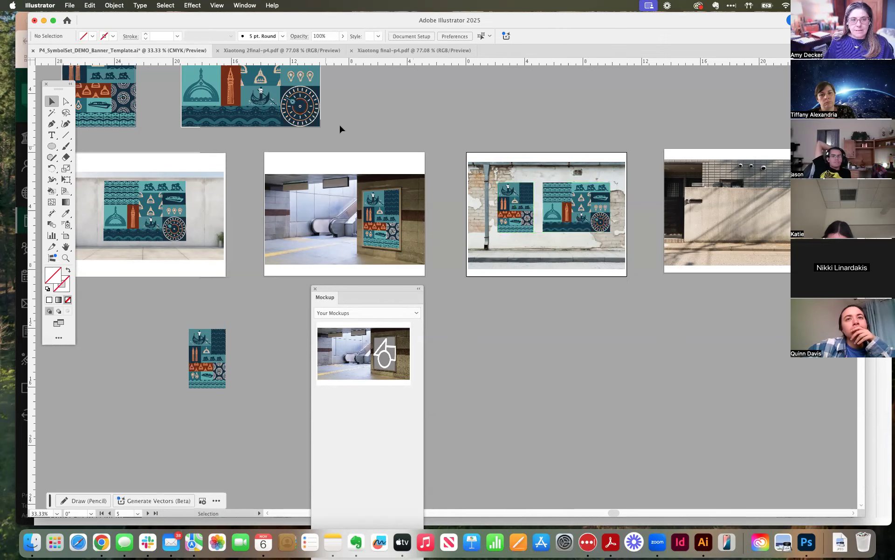
# Duplicate the original portrait and landscape banners together and place the copies below the concrete wall artboard.
pyautogui.hscroll(-5, 491, 164)
pyautogui.scroll(3, 492, 164)
pyautogui.click(209, 146)
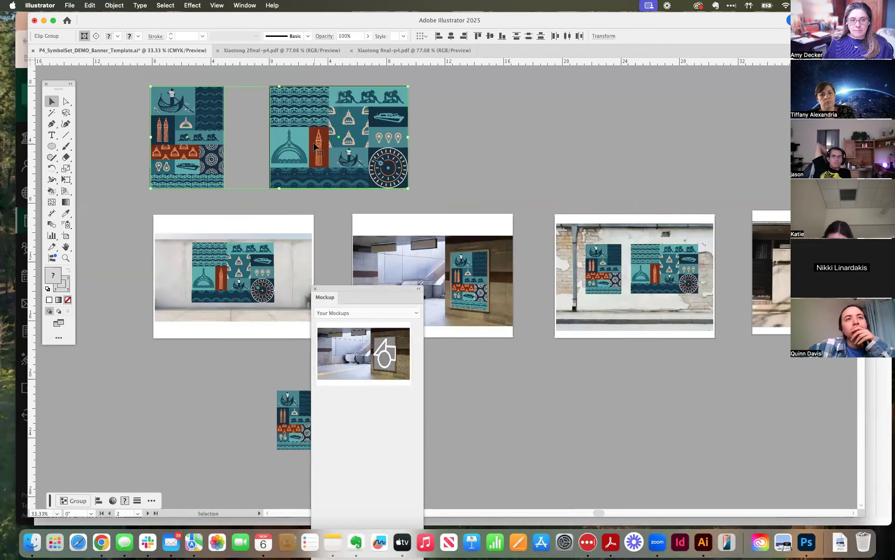
pyautogui.moveTo(316, 144); pyautogui.dragTo(691, 207)
pyautogui.click(484, 135)
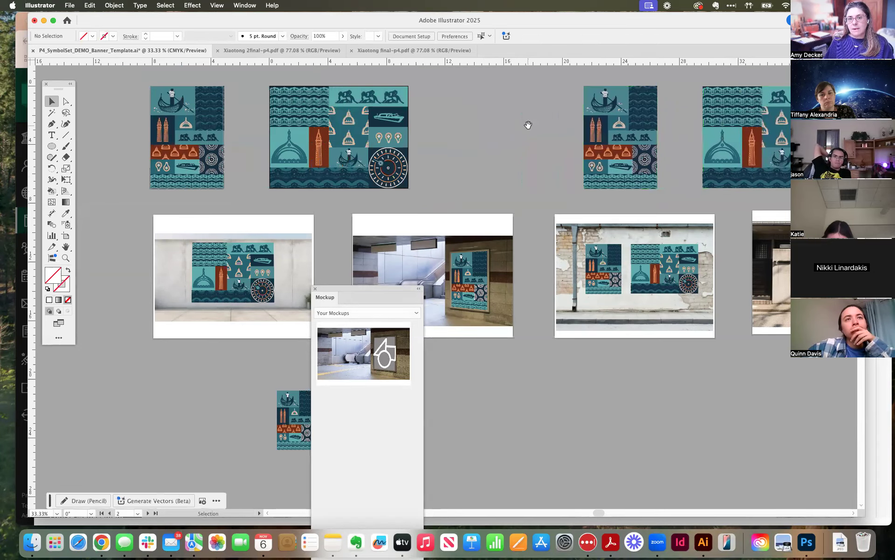
pyautogui.hscroll(5, 528, 124)
pyautogui.scroll(-1, 527, 124)
pyautogui.moveTo(511, 123); pyautogui.dragTo(683, 377)
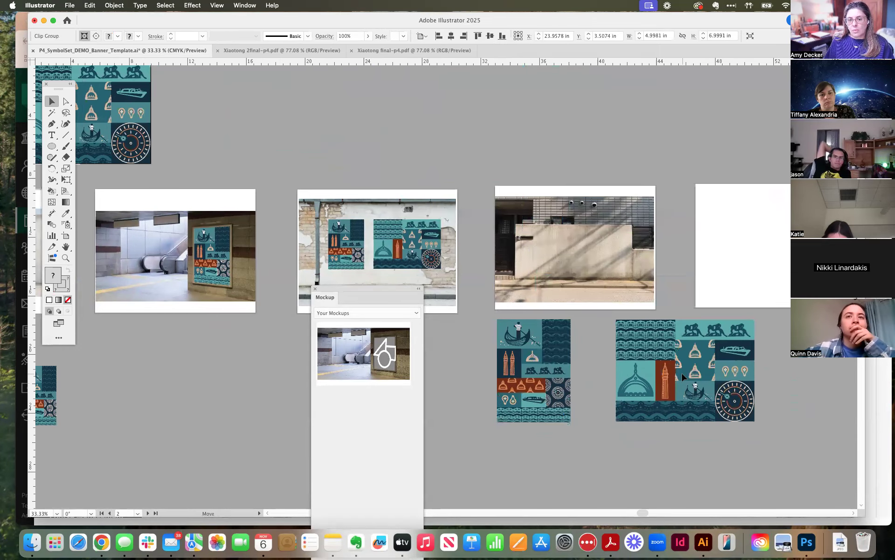
# Bring the two banner copies closer together, move them onto the concrete wall photo, and scale them down to fit the wall.
pyautogui.click(593, 474)
pyautogui.moveTo(532, 394); pyautogui.dragTo(560, 394)
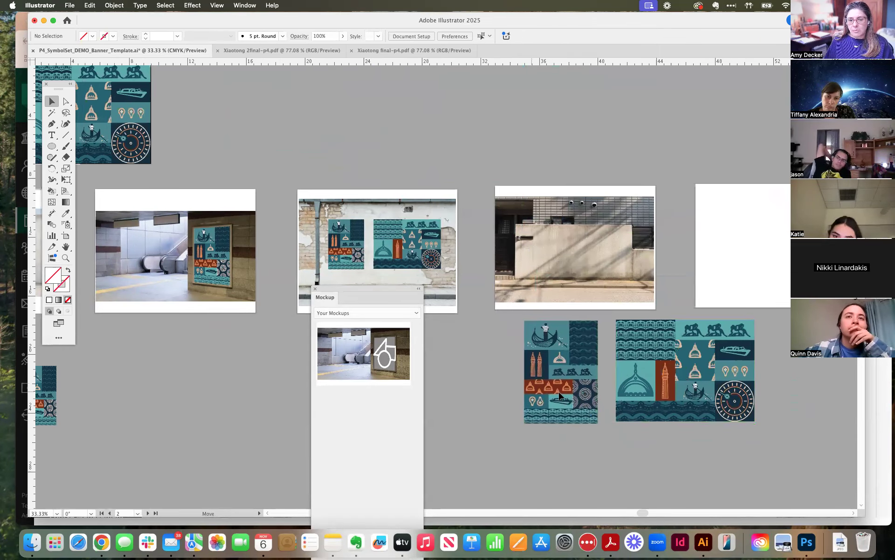
pyautogui.click(653, 377)
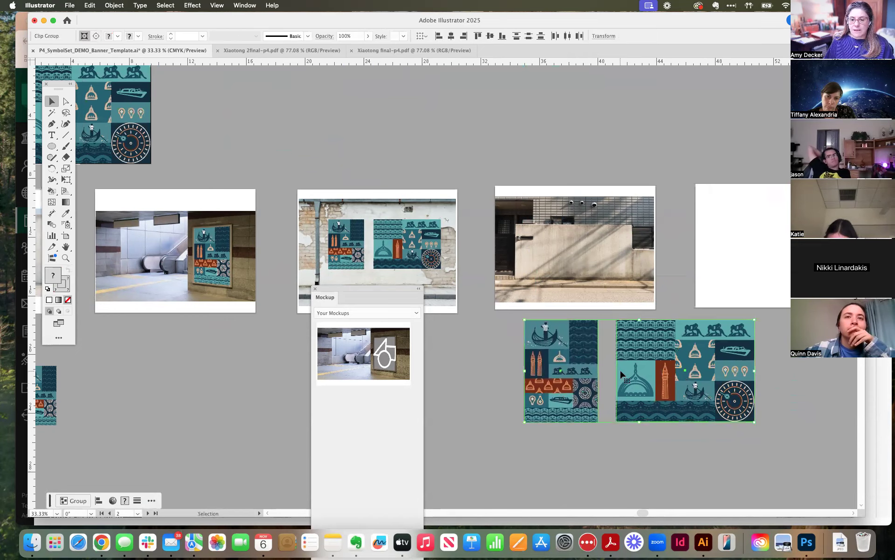
pyautogui.moveTo(633, 371); pyautogui.dragTo(649, 281)
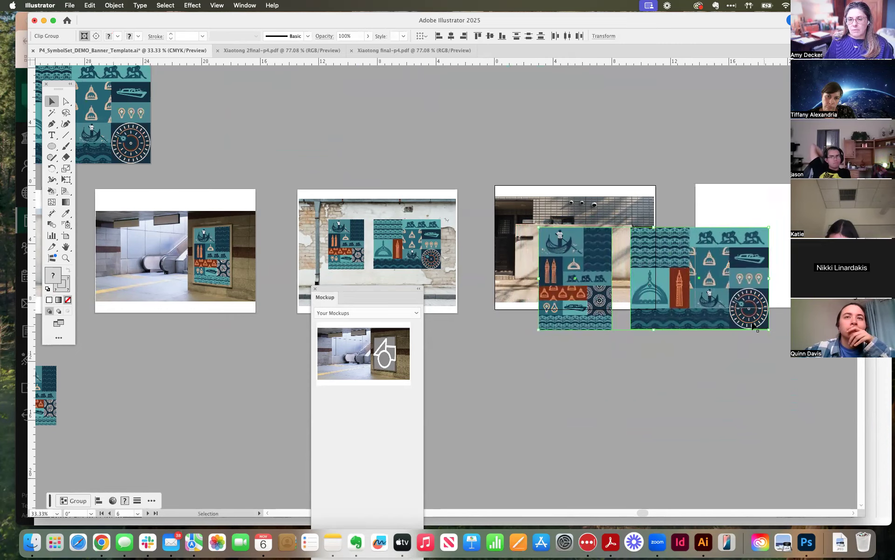
pyautogui.moveTo(772, 330); pyautogui.dragTo(636, 265)
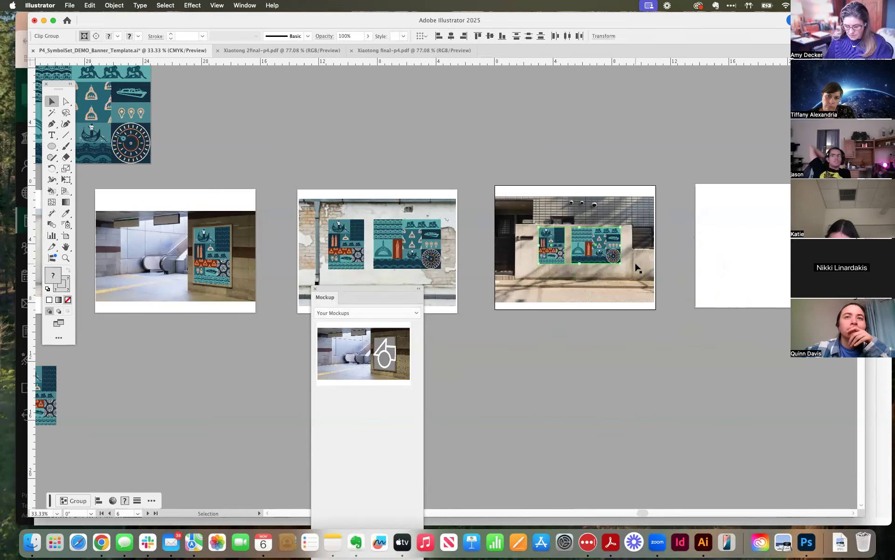
# Enlarge the two banners proportionally and position them side by side within the concrete wall's flat area.
pyautogui.press('super+=')
pyautogui.press('super+=')
pyautogui.press('super+=')
pyautogui.moveTo(625, 357); pyautogui.dragTo(758, 266)
pyautogui.moveTo(696, 243); pyautogui.dragTo(725, 263)
pyautogui.moveTo(497, 242); pyautogui.dragTo(491, 243)
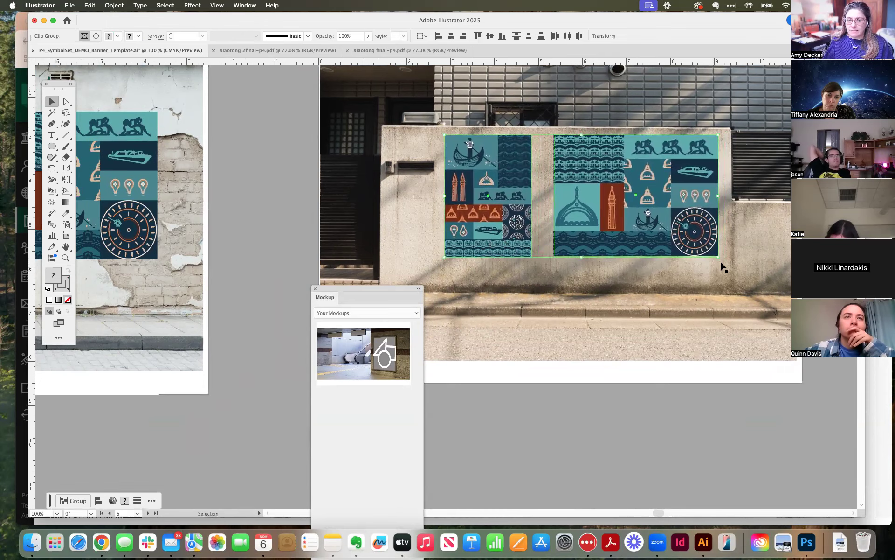
pyautogui.moveTo(719, 258); pyautogui.dragTo(731, 263)
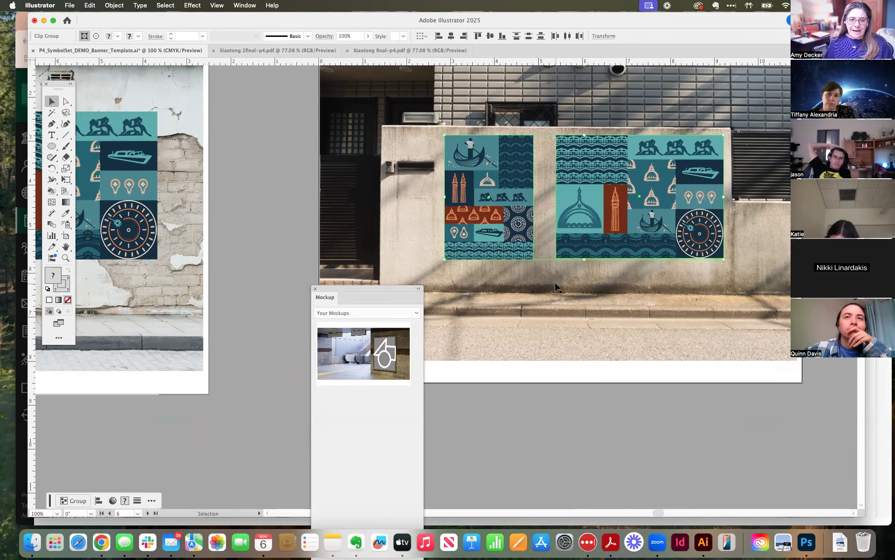
# Move the Mockup panel off the concrete wall photo and leave nothing selected.
pyautogui.click(525, 285)
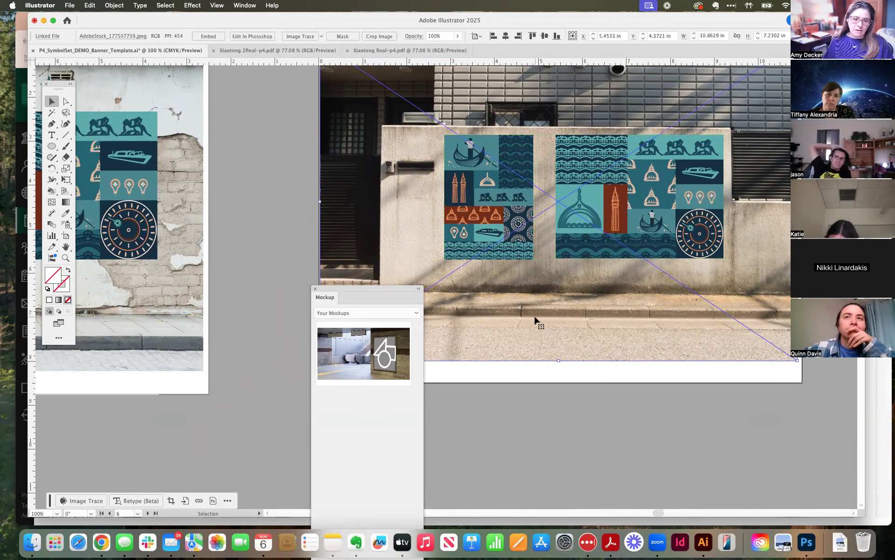
pyautogui.moveTo(379, 286); pyautogui.dragTo(223, 200)
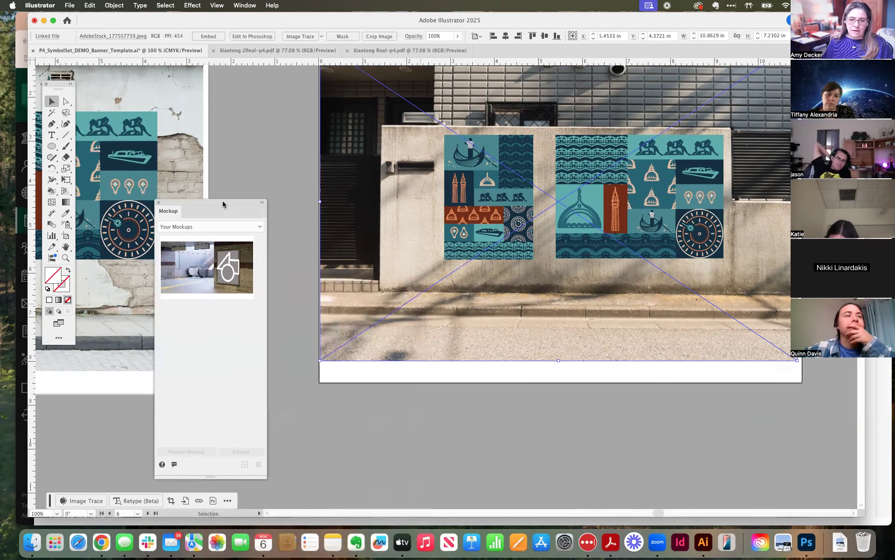
pyautogui.click(613, 404)
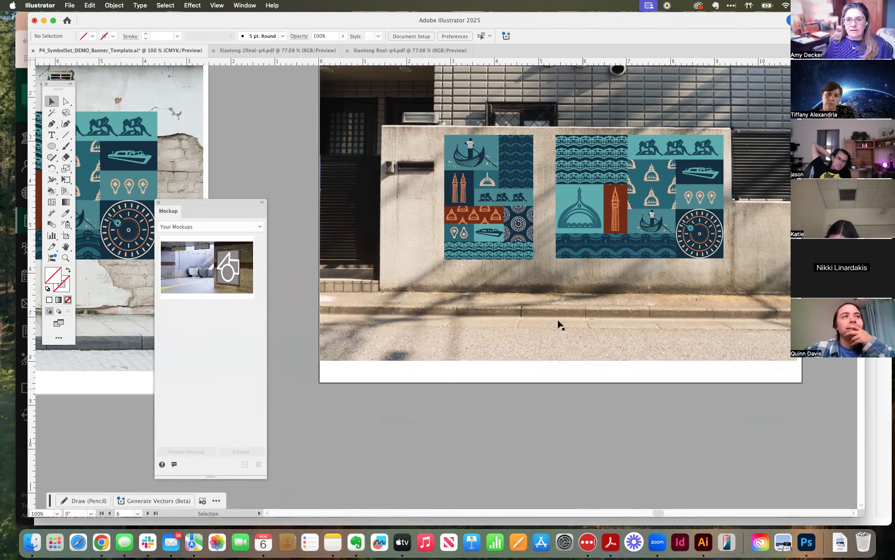
# Select the concrete wall banners, display their Properties, and park that panel clear of the artwork.
pyautogui.click(599, 238)
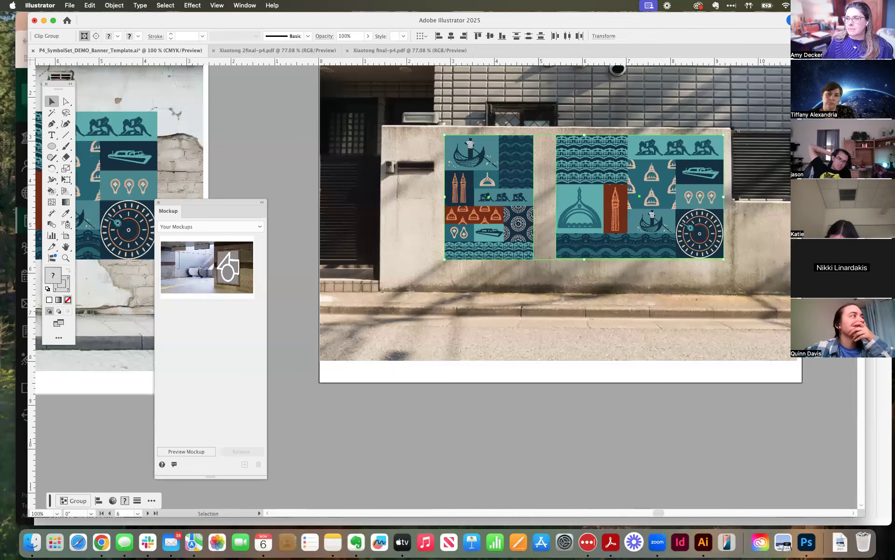
pyautogui.moveTo(893, 47); pyautogui.dragTo(334, 51)
pyautogui.click(241, 6)
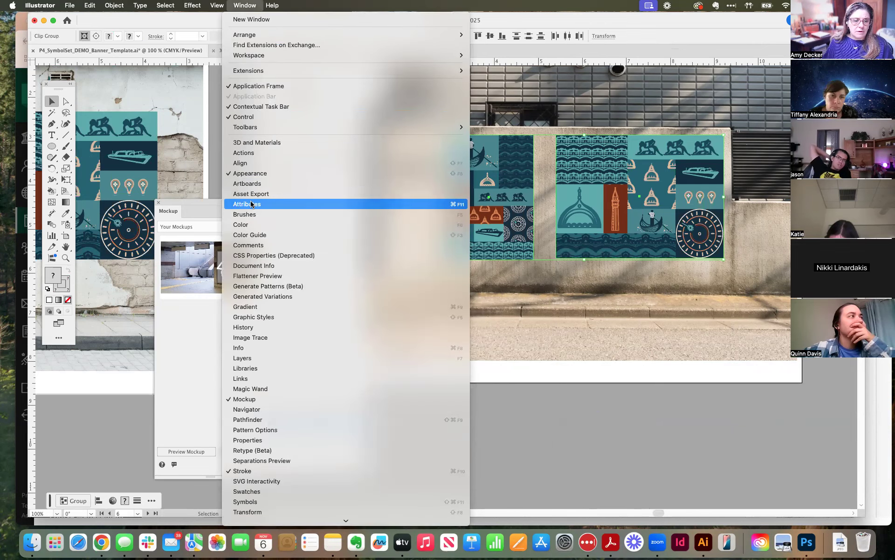
pyautogui.click(248, 440)
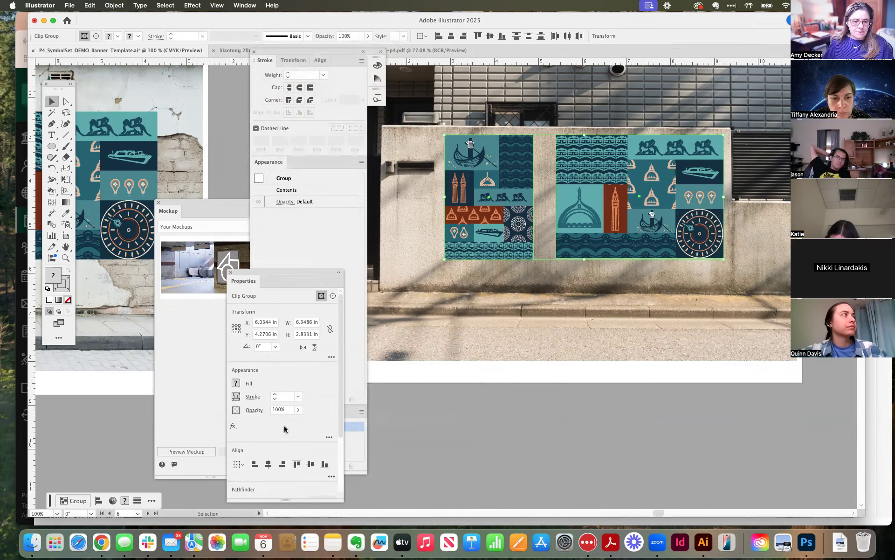
pyautogui.moveTo(266, 275); pyautogui.dragTo(729, 283)
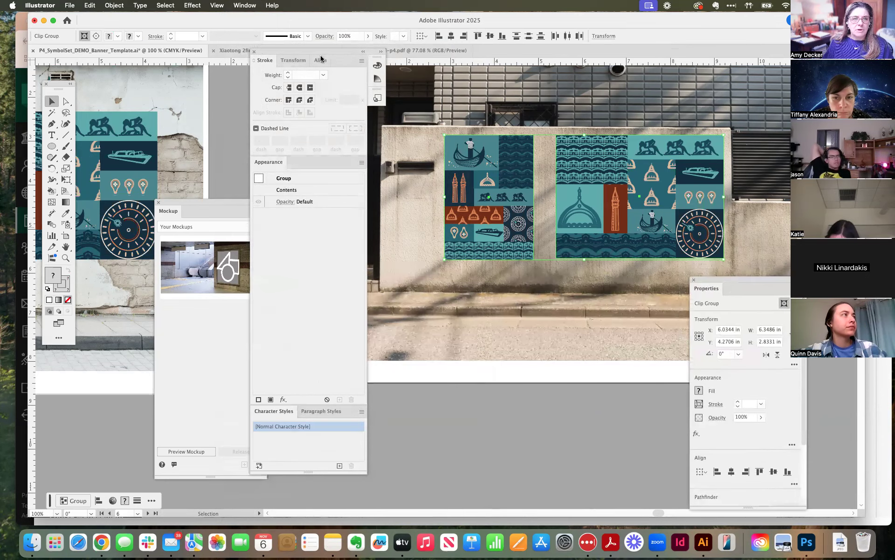
pyautogui.click(245, 6)
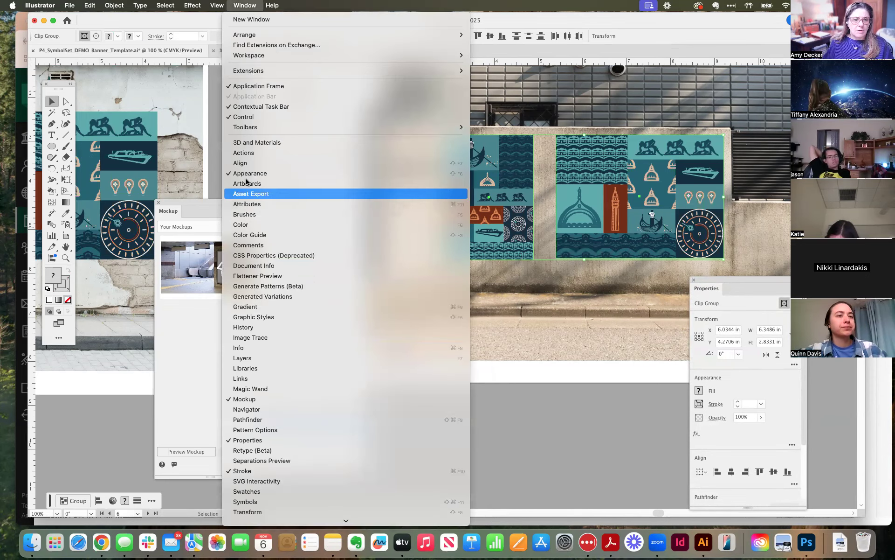
pyautogui.click(247, 205)
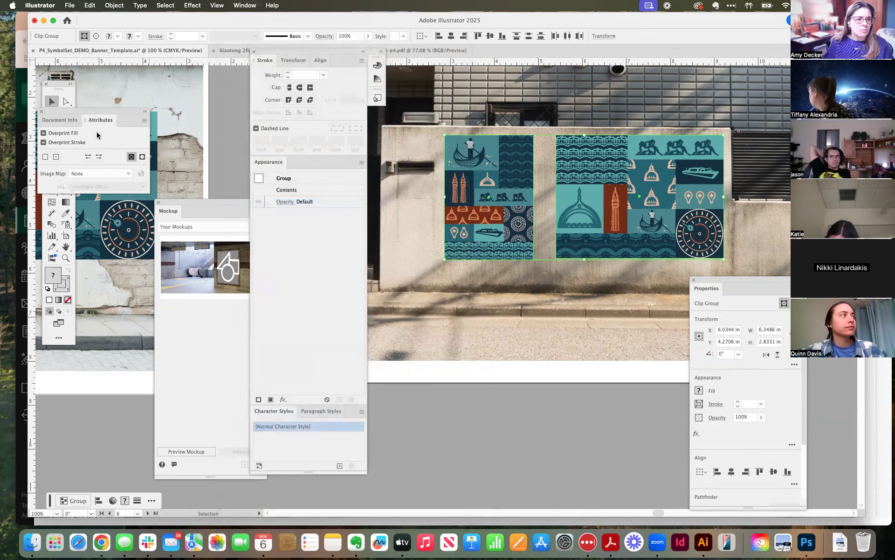
pyautogui.click(41, 111)
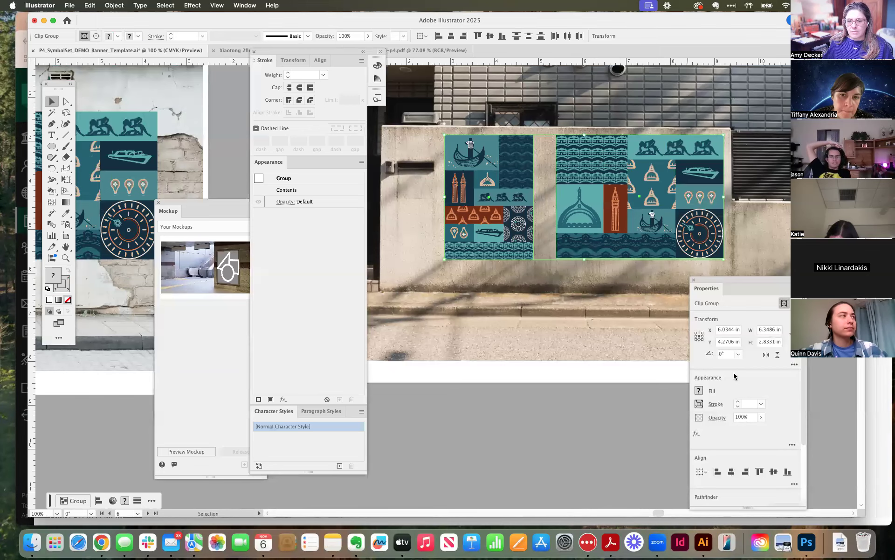
# Lower the opacity of both concrete wall banners to 75% and deselect them to check the effect.
pyautogui.click(762, 418)
pyautogui.moveTo(760, 429); pyautogui.dragTo(752, 431)
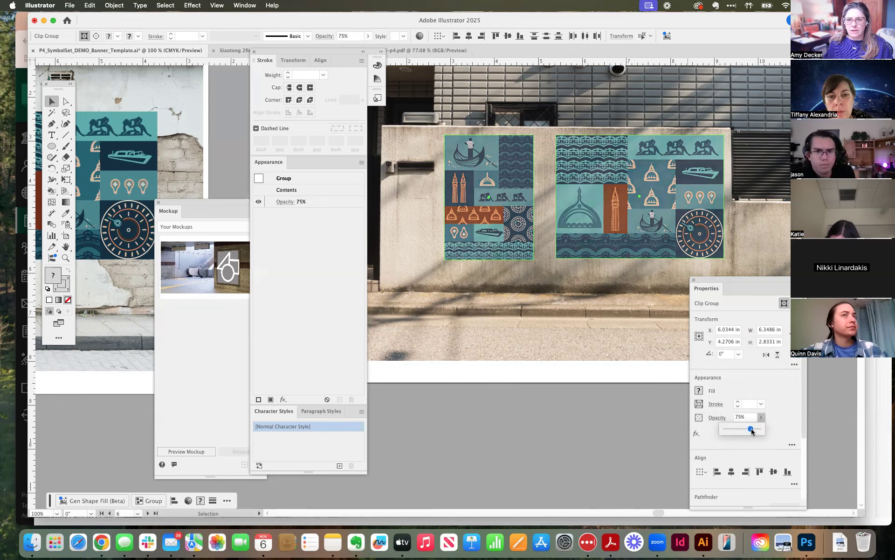
pyautogui.click(578, 424)
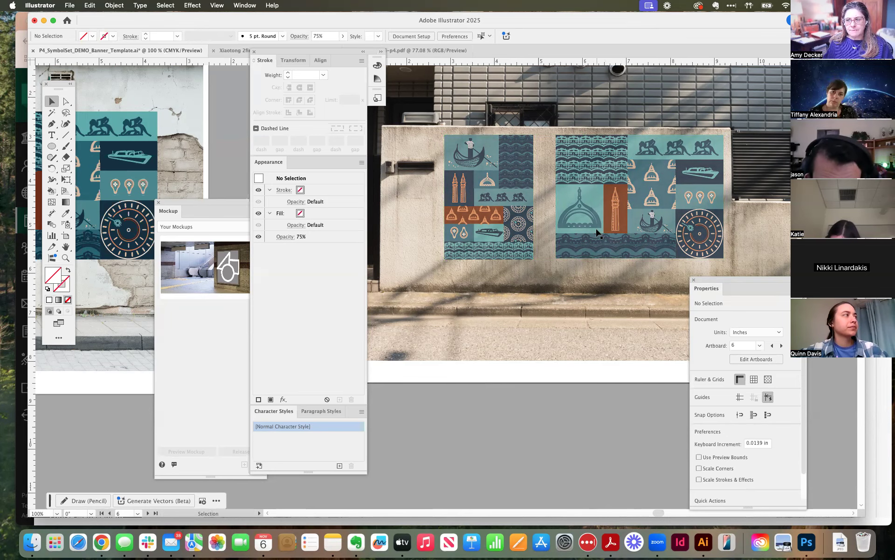
pyautogui.moveTo(517, 21); pyautogui.dragTo(489, 15)
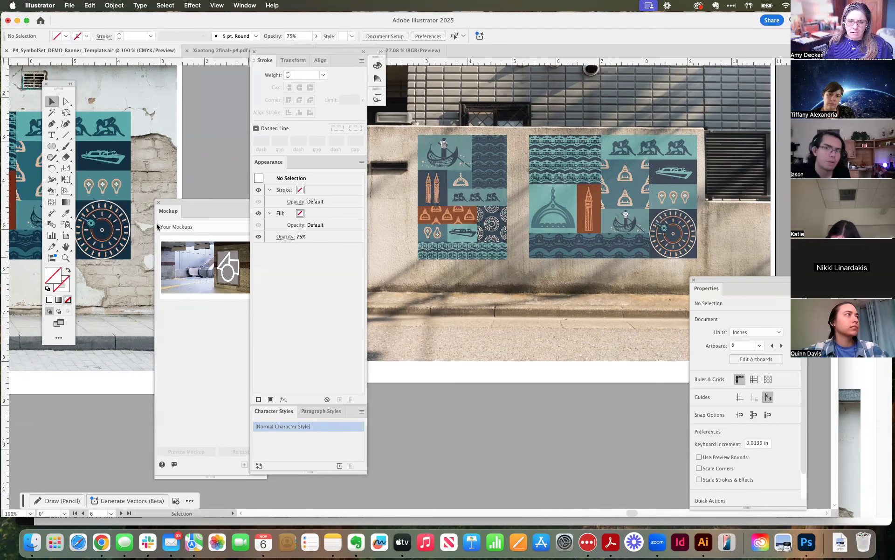
# Select both banners on the concrete wall and set their blending mode to Multiply.
pyautogui.click(466, 196)
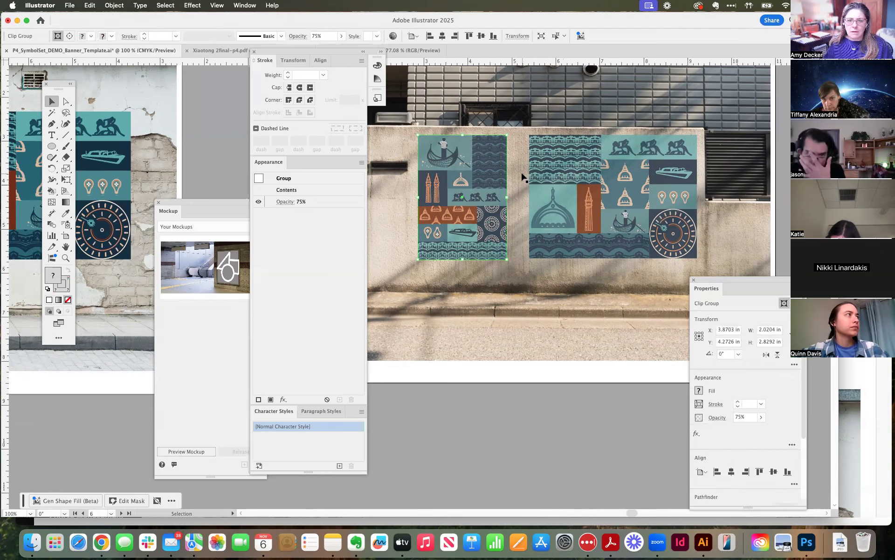
pyautogui.keyDown('shift'); pyautogui.click(622, 213); pyautogui.keyUp('shift')
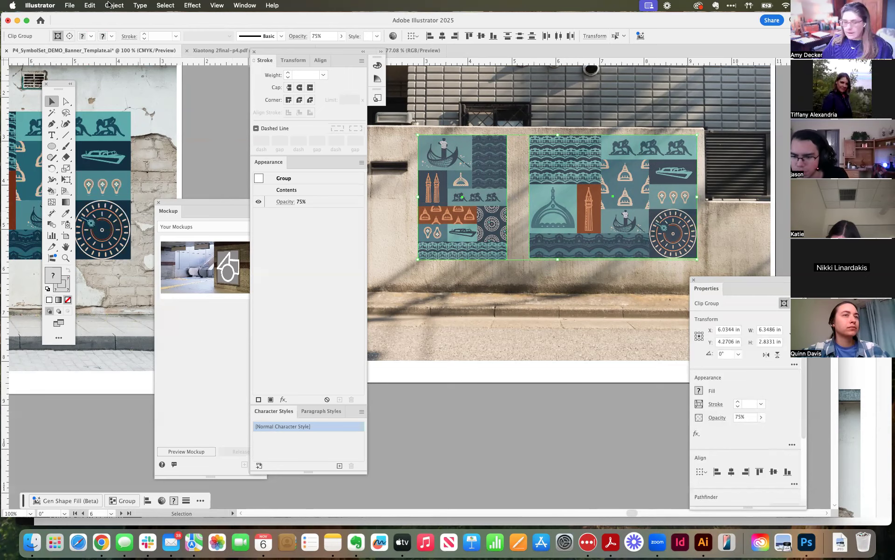
pyautogui.click(285, 201)
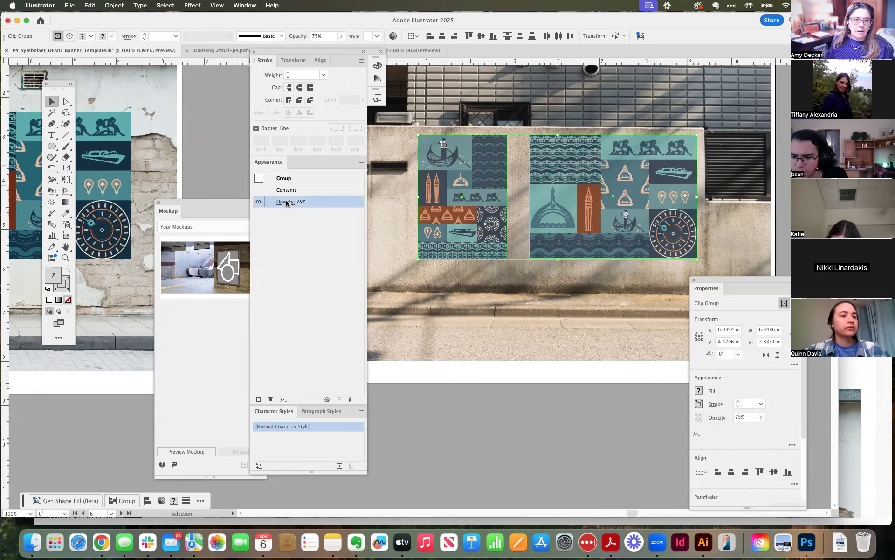
pyautogui.click(226, 220)
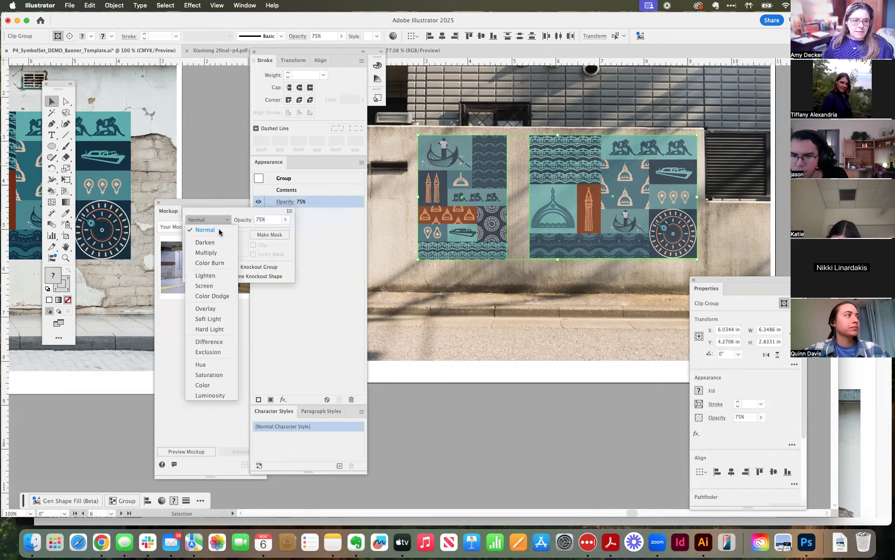
pyautogui.click(216, 252)
# Try the multiplied banners at 94% and 100% opacity, and settle on 95%.
pyautogui.click(286, 219)
pyautogui.moveTo(276, 231); pyautogui.dragTo(280, 235)
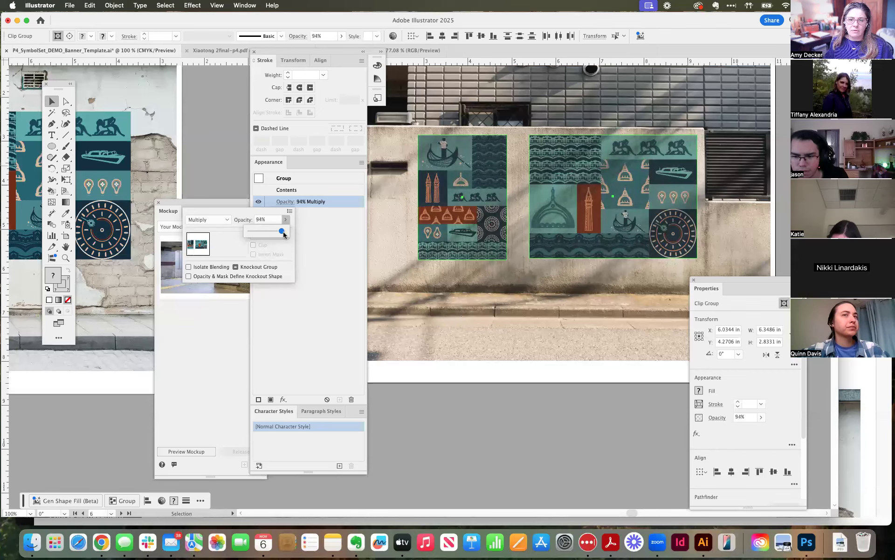
pyautogui.moveTo(287, 235); pyautogui.dragTo(293, 235)
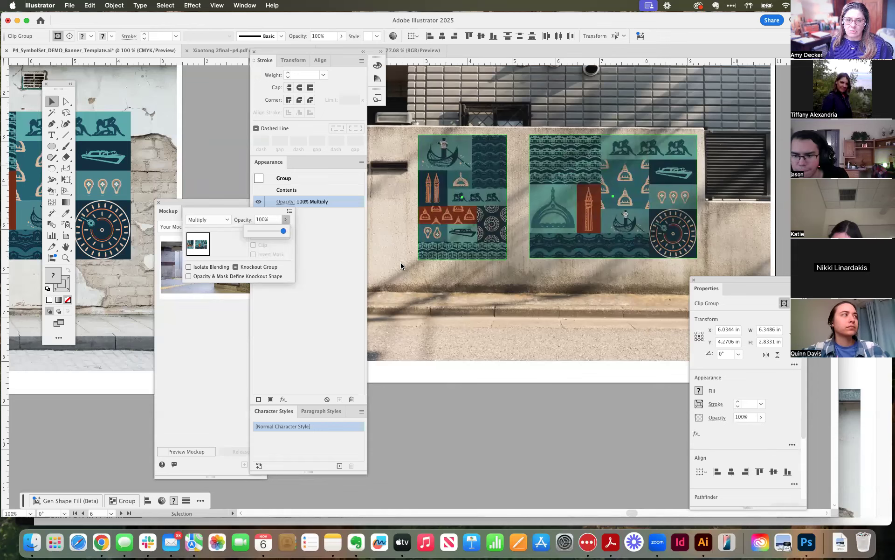
pyautogui.click(292, 264)
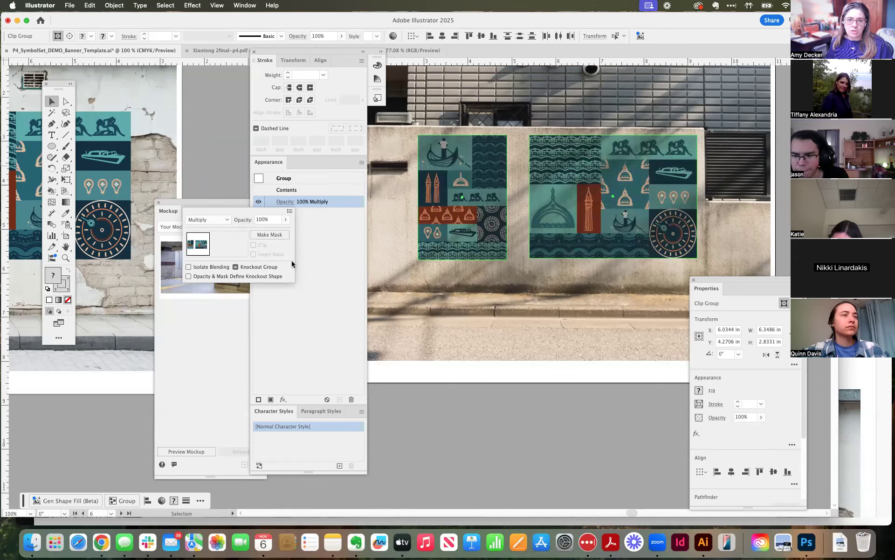
pyautogui.click(286, 220)
pyautogui.moveTo(283, 233); pyautogui.dragTo(280, 233)
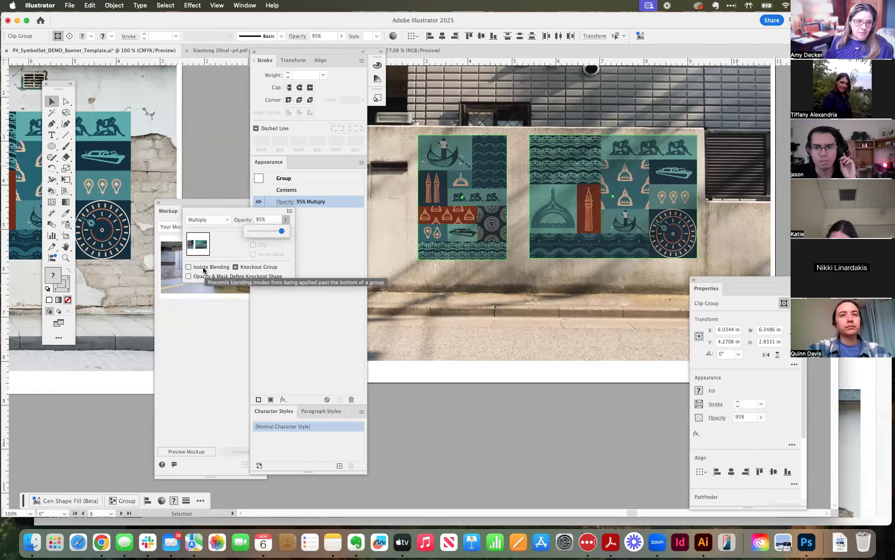
# Toggle Knockout Group and turn on Isolate Blending for the two multiplied banners.
pyautogui.click(235, 266)
pyautogui.click(190, 267)
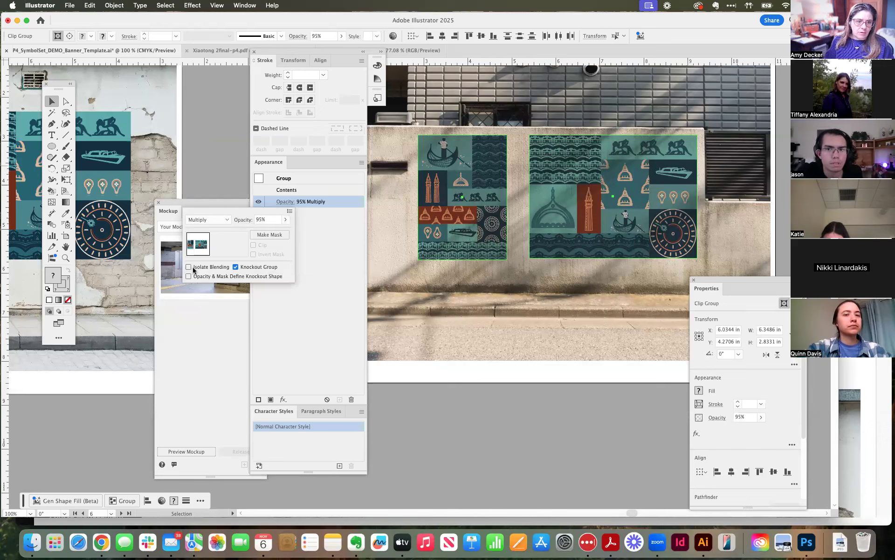
# Turn off Knockout Group for the two multiplied banners on the concrete wall and deselect everything.
pyautogui.click(234, 266)
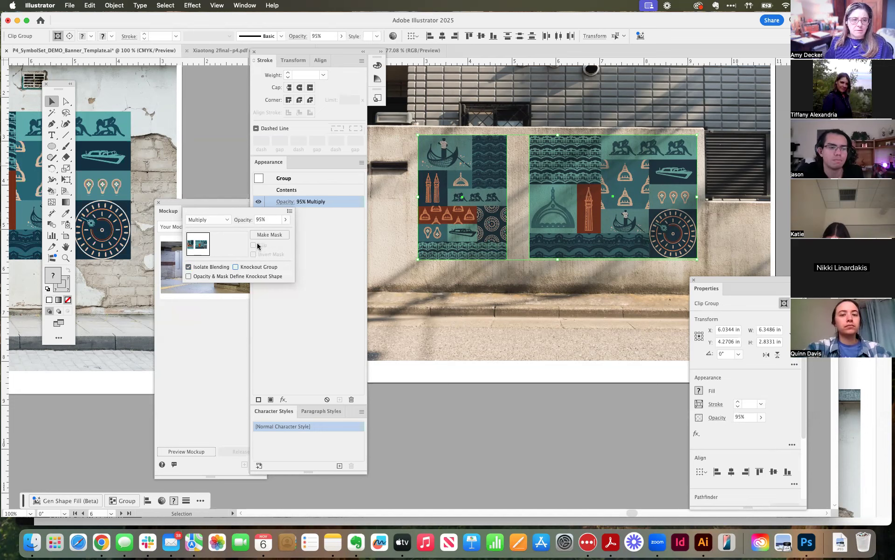
pyautogui.click(457, 317)
pyautogui.click(513, 269)
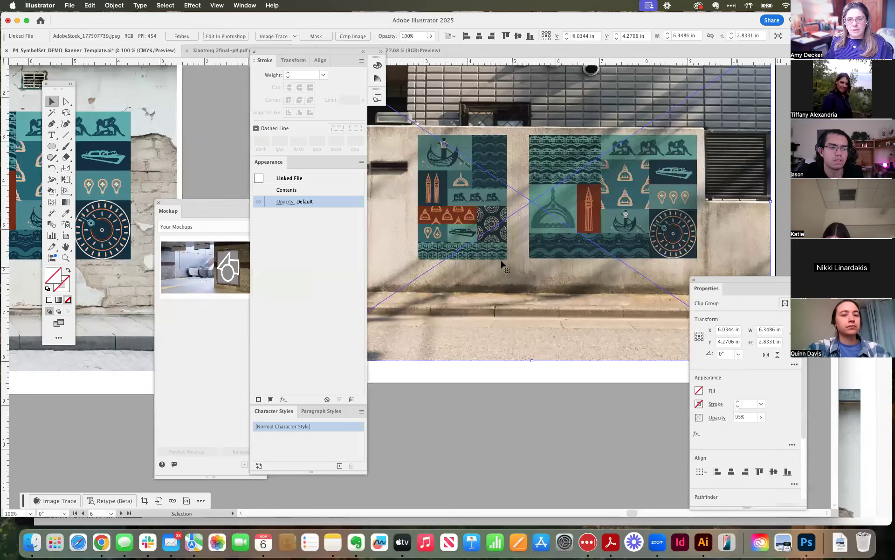
pyautogui.click(573, 392)
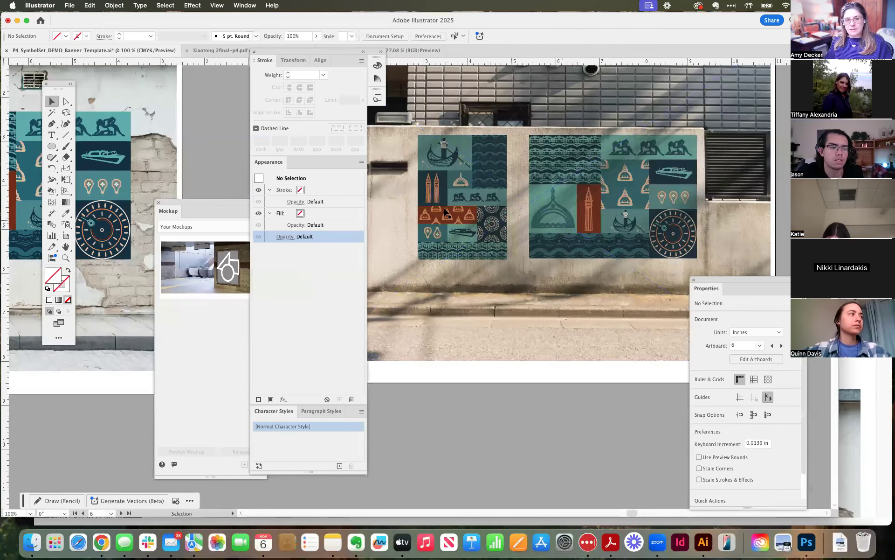
# Move the floating Stroke and Appearance group and the Mockup panel off the wall mockups so both artboards are unobstructed.
pyautogui.press('super+minus')
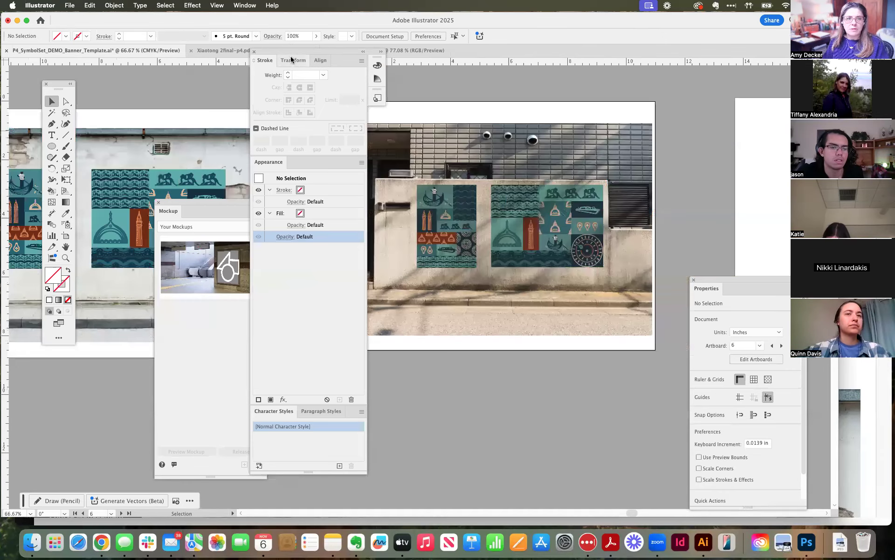
pyautogui.moveTo(292, 52); pyautogui.dragTo(701, 74)
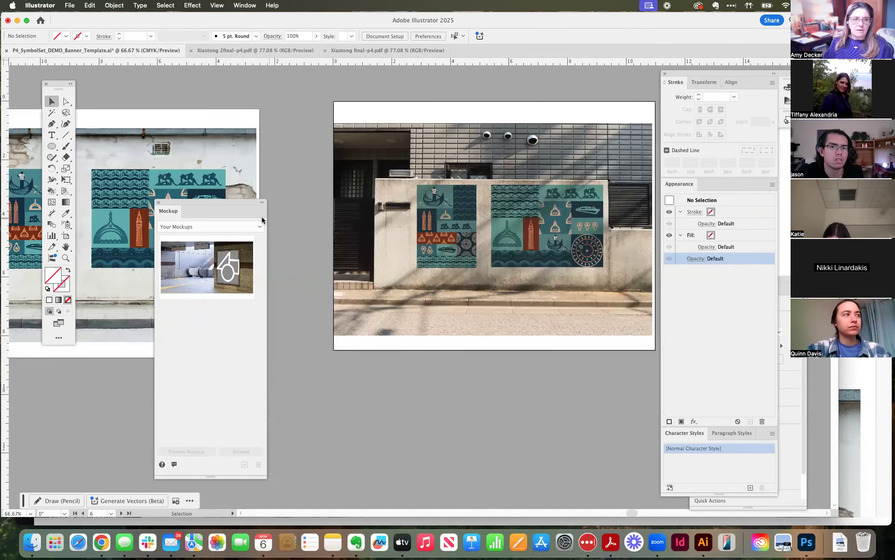
pyautogui.moveTo(229, 209); pyautogui.dragTo(598, 381)
pyautogui.moveTo(558, 241); pyautogui.dragTo(539, 206)
pyautogui.press('super+minus')
pyautogui.moveTo(461, 261); pyautogui.dragTo(481, 238)
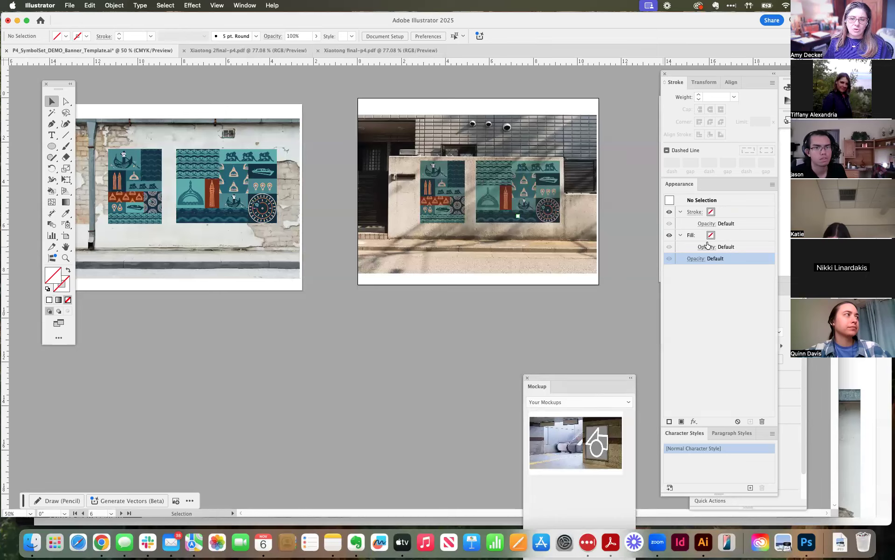
# Select both banners on the concrete wall and review their opacity and blending mode settings.
pyautogui.click(570, 215)
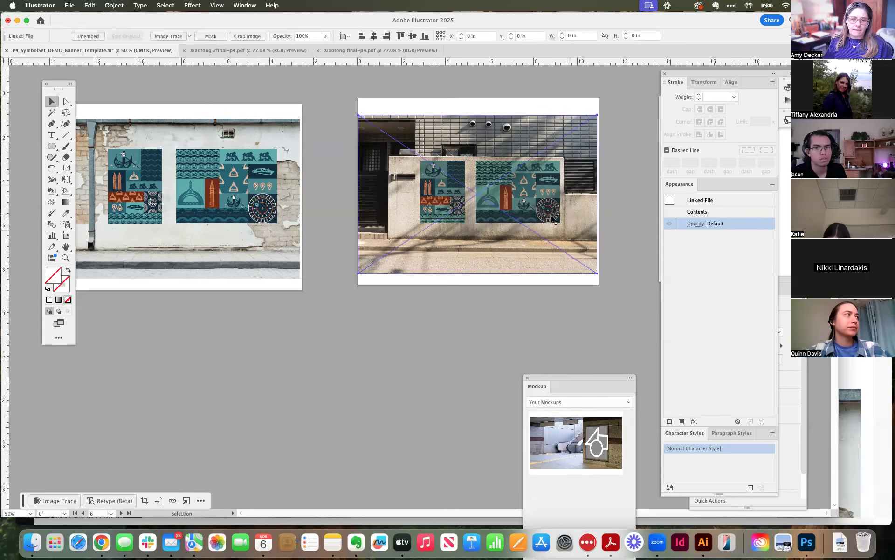
pyautogui.click(524, 211)
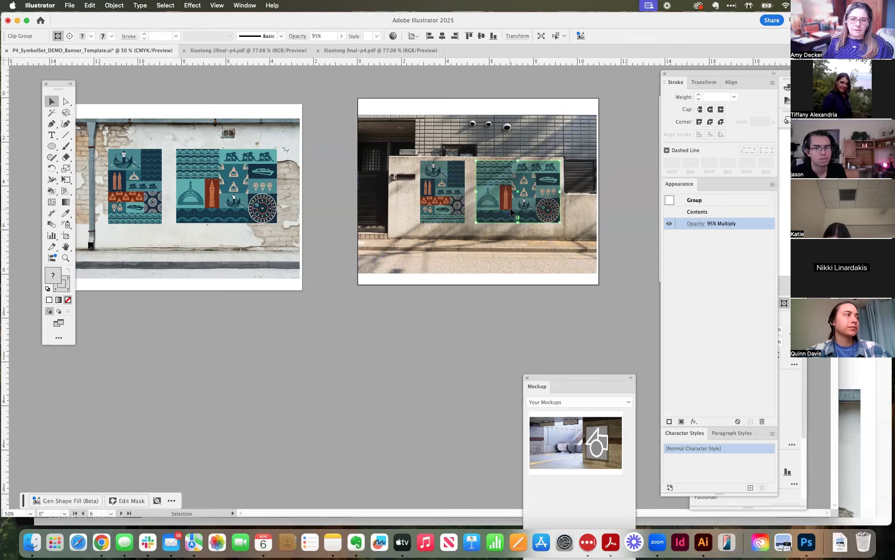
pyautogui.keyDown('shift'); pyautogui.click(455, 207); pyautogui.keyUp('shift')
pyautogui.click(694, 223)
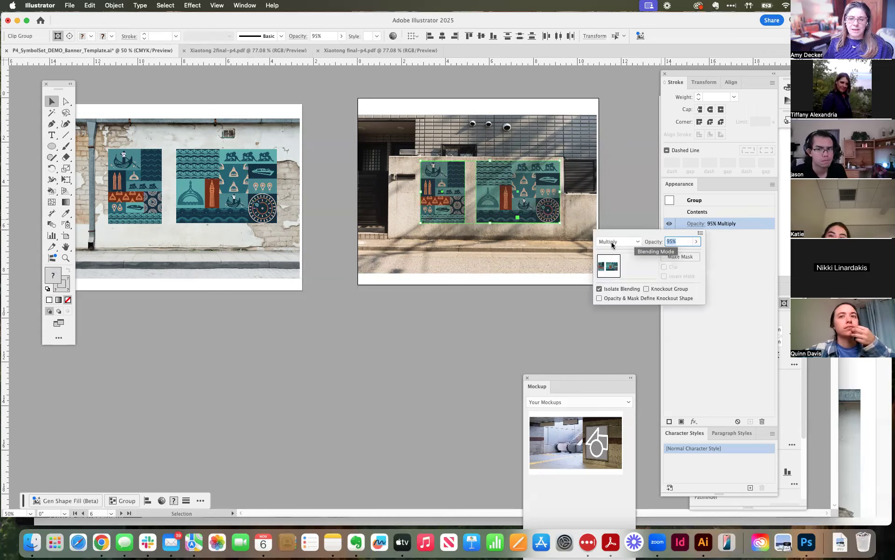
pyautogui.click(307, 269)
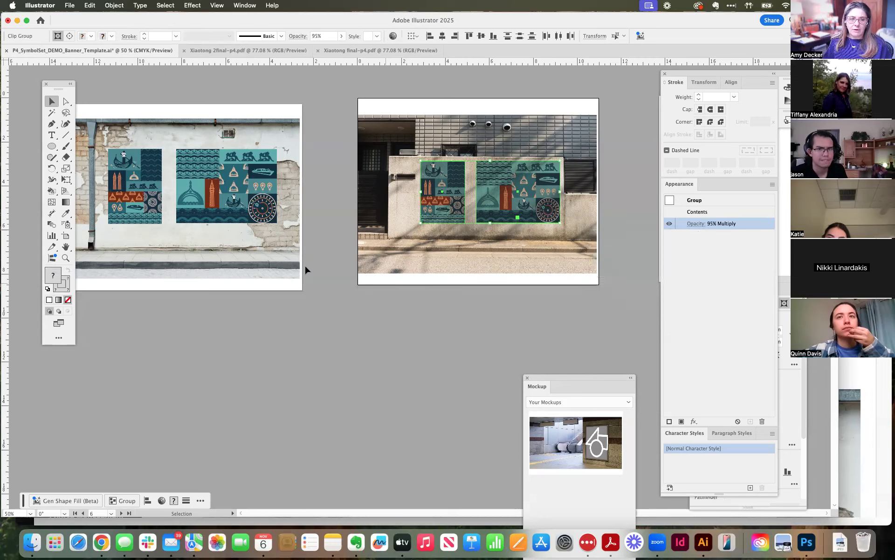
# Try Multiply on both banners on the peeling plaster wall, return them to Normal, and deselect them.
pyautogui.click(245, 215)
pyautogui.keyDown('shift'); pyautogui.click(108, 167); pyautogui.keyUp('shift')
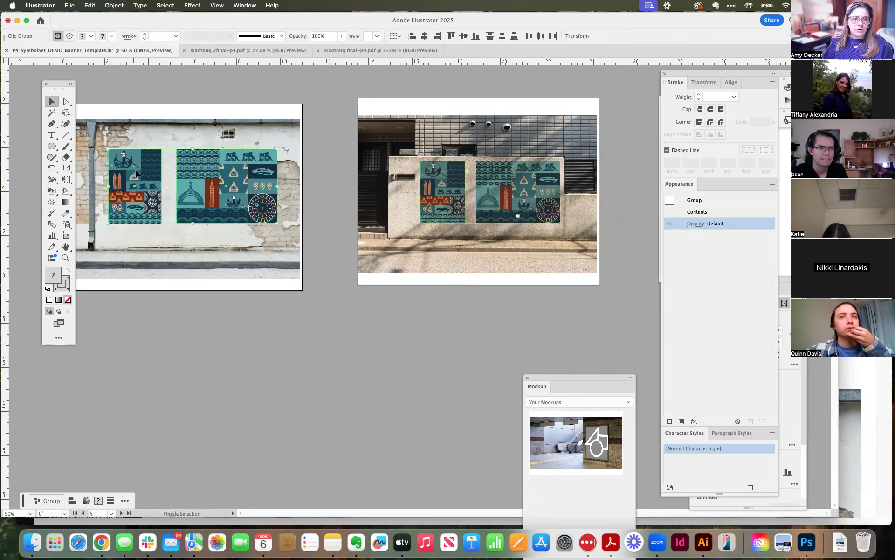
pyautogui.click(696, 223)
pyautogui.click(634, 242)
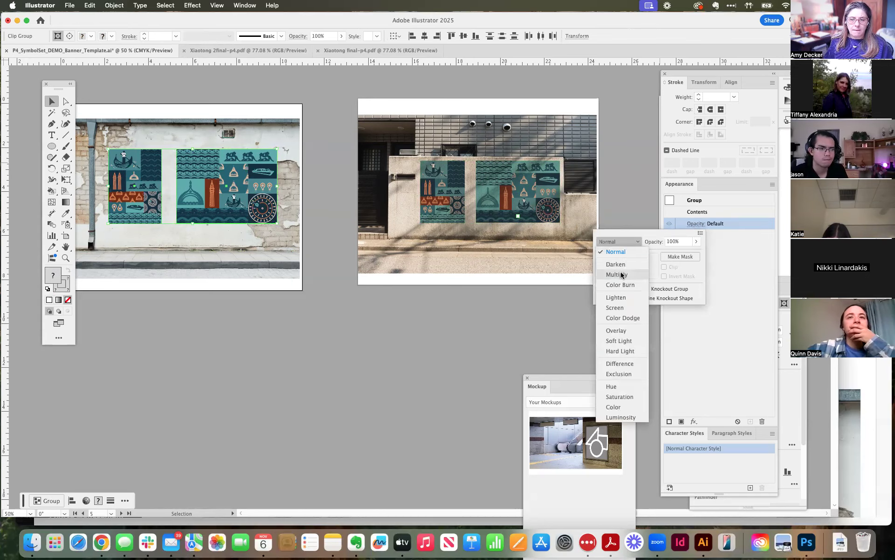
pyautogui.click(621, 274)
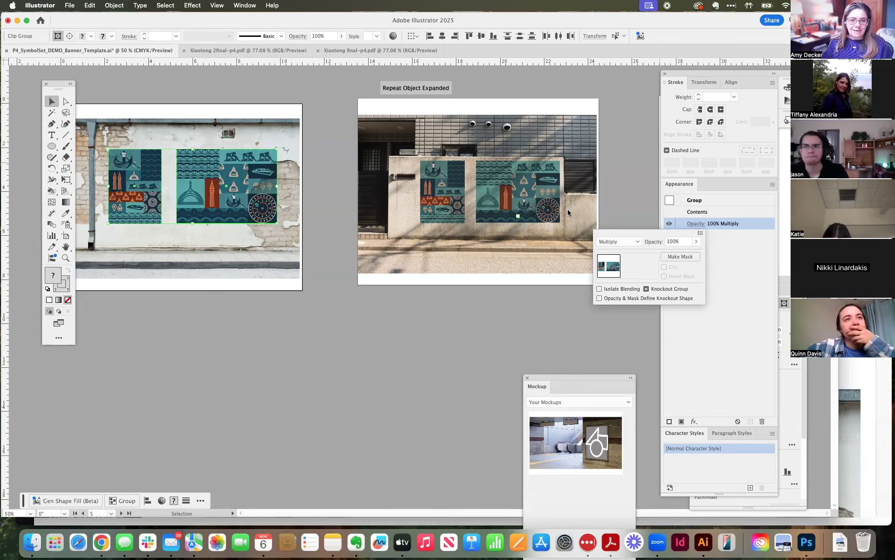
pyautogui.click(626, 242)
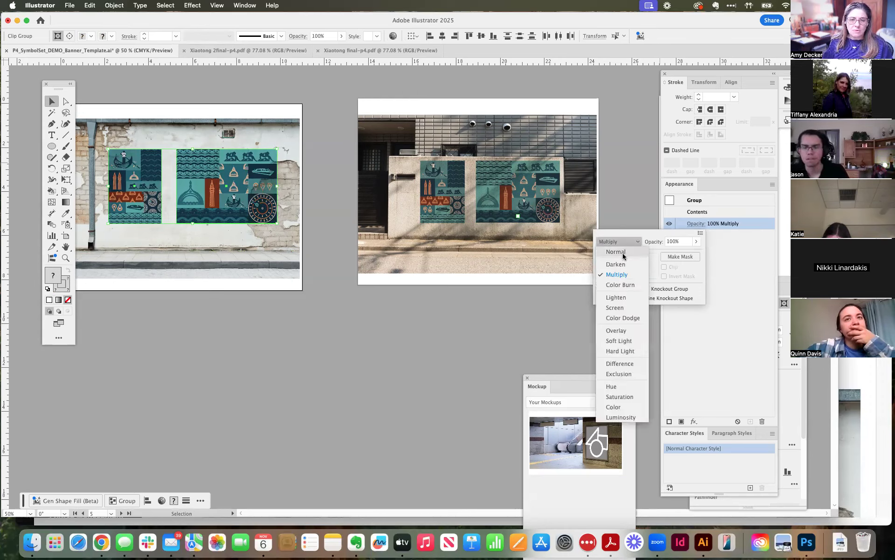
pyautogui.click(616, 252)
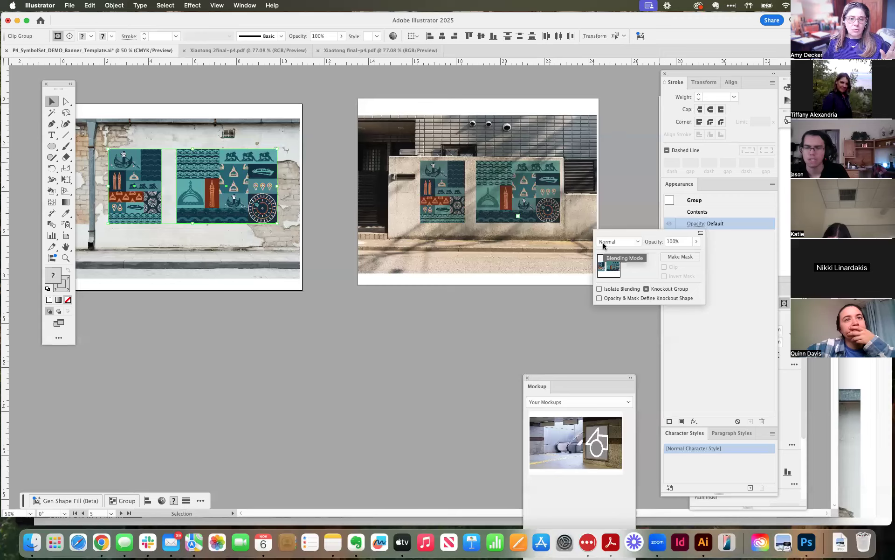
pyautogui.click(439, 215)
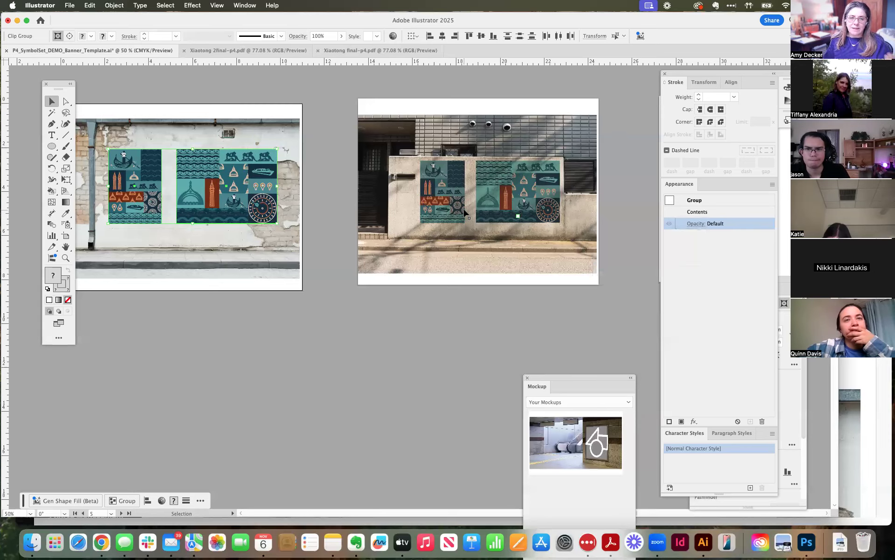
pyautogui.click(564, 300)
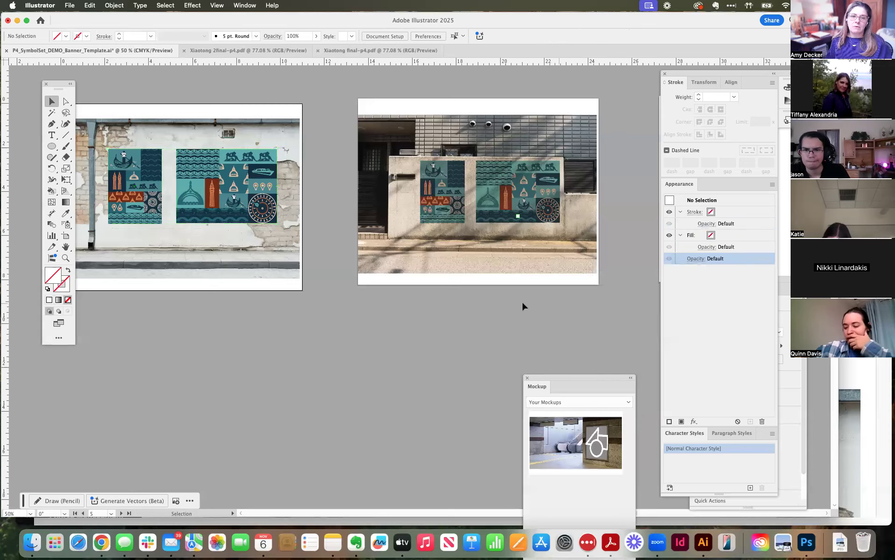
# Bring all four finished mockups into view together and move the floating tools off the banner artwork.
pyautogui.press('super+minus')
pyautogui.press('super+minus')
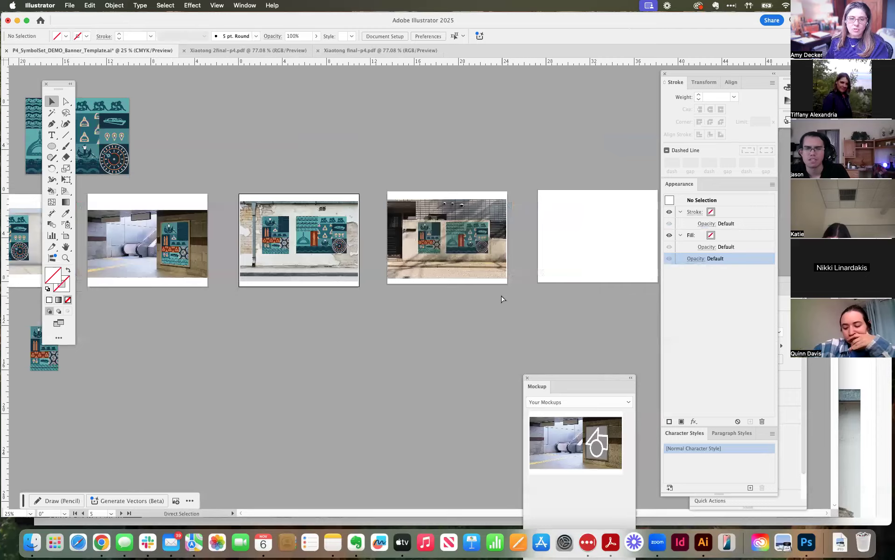
pyautogui.moveTo(354, 332); pyautogui.dragTo(494, 306)
pyautogui.hscroll(-3, 484, 262)
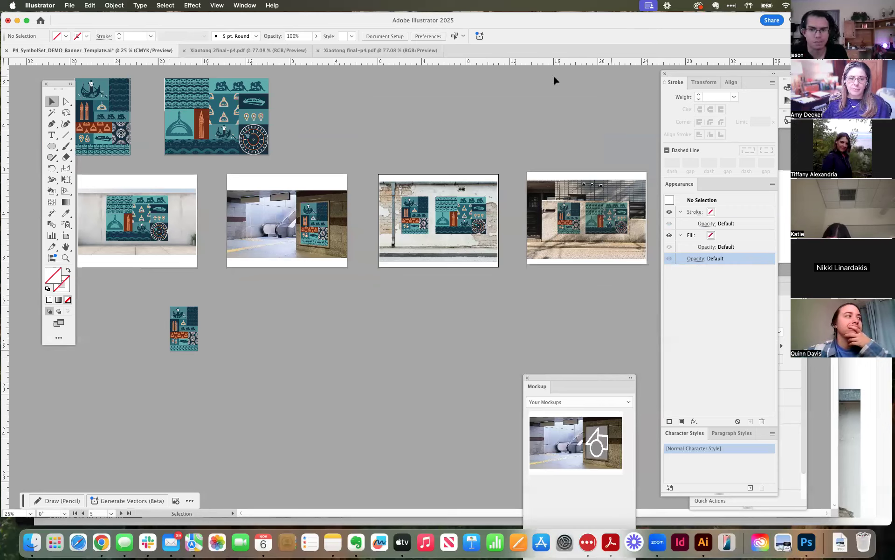
pyautogui.moveTo(60, 93); pyautogui.dragTo(39, 83)
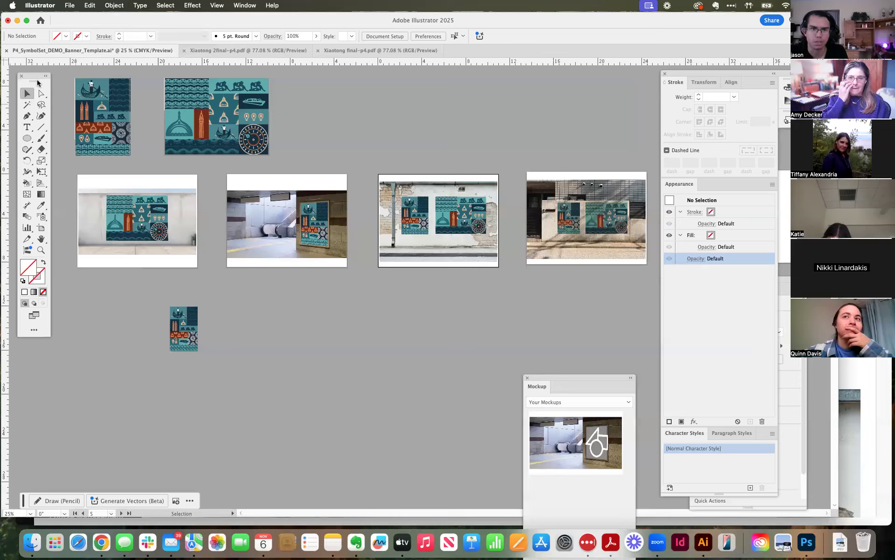